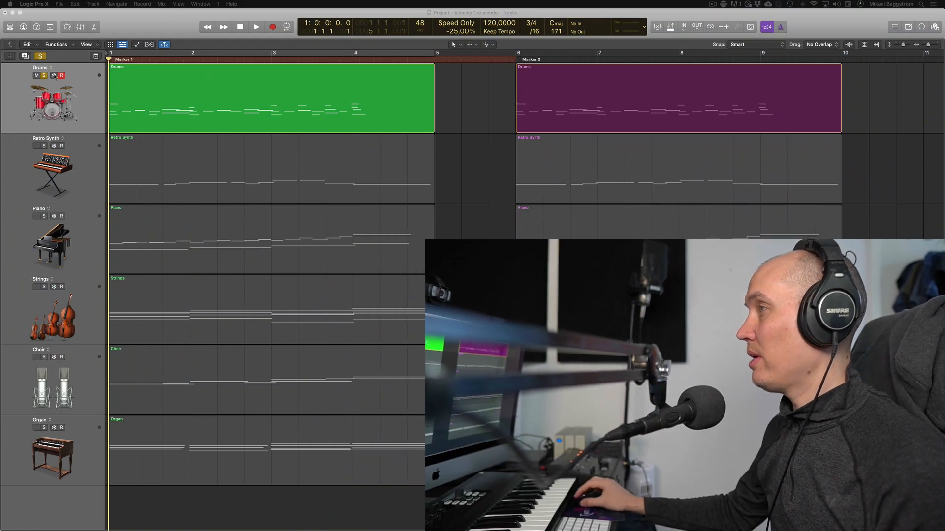
Turn off solo on the Drums track and play the first section of all tracks from the start
key("s")
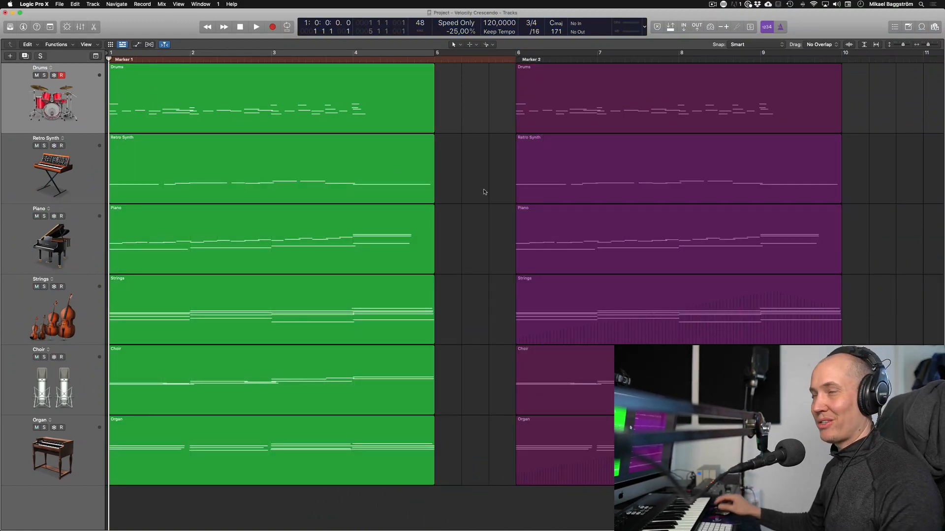
key("space")
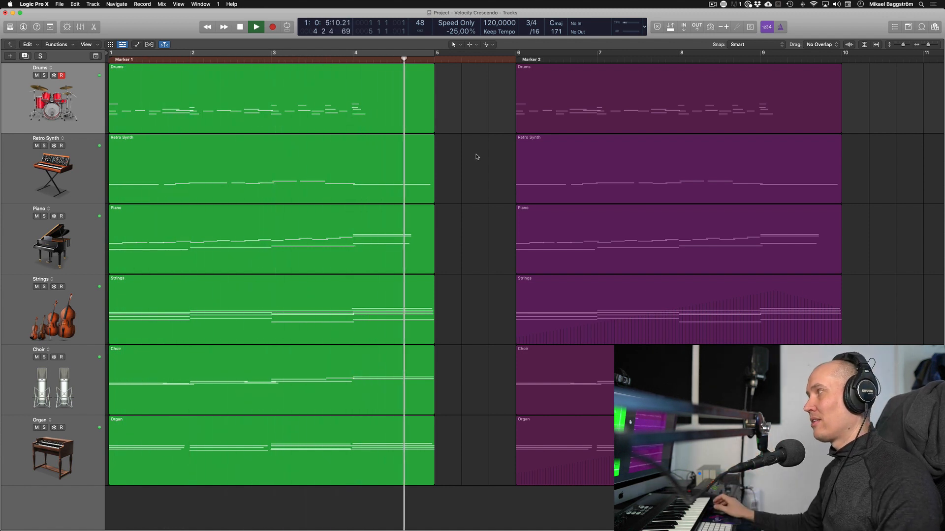
key("space")
Play the second section of all tracks from Marker 2 and return the playhead to the project start
left_click(516, 64)
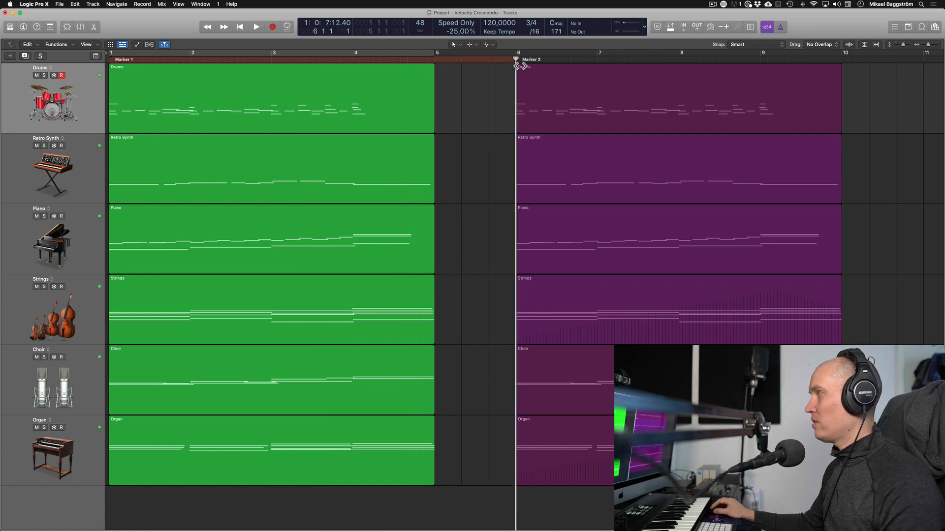
key("space")
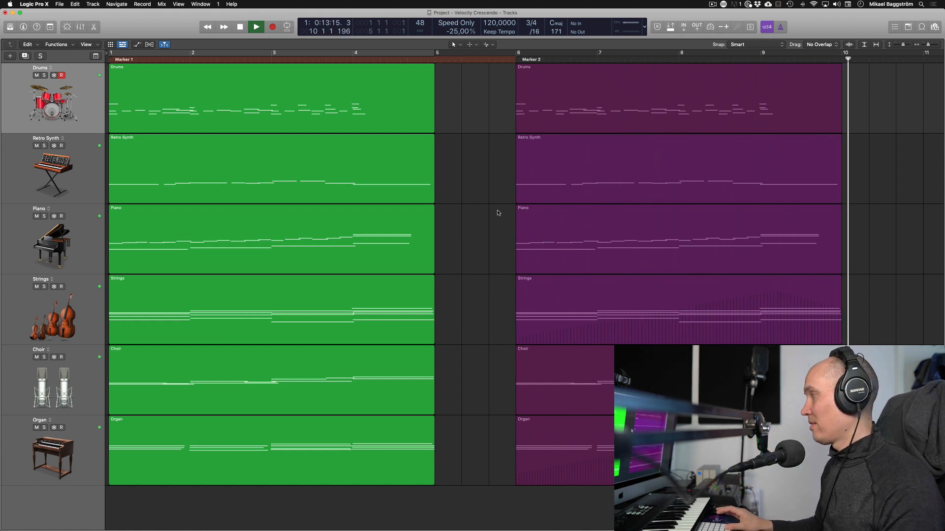
key("space")
key("Return")
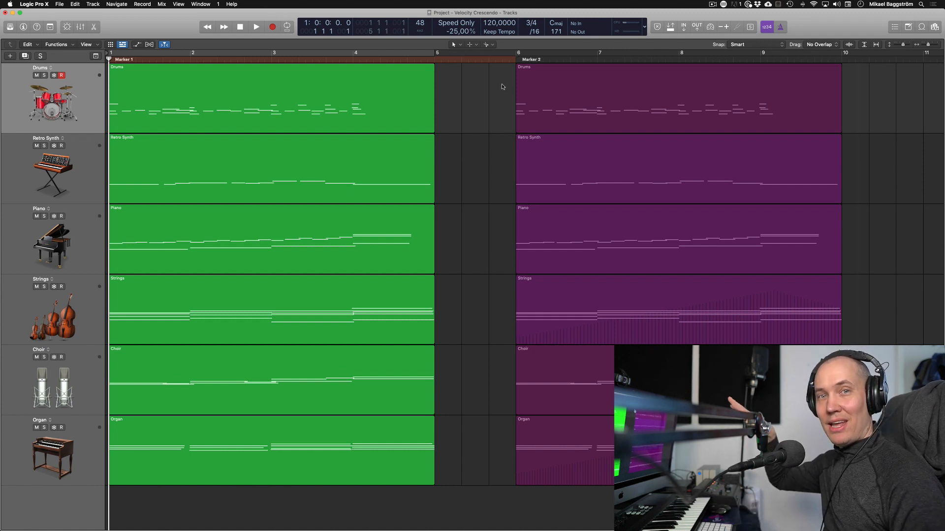
Solo the Drums track and place the playhead at the project start
left_click(523, 60)
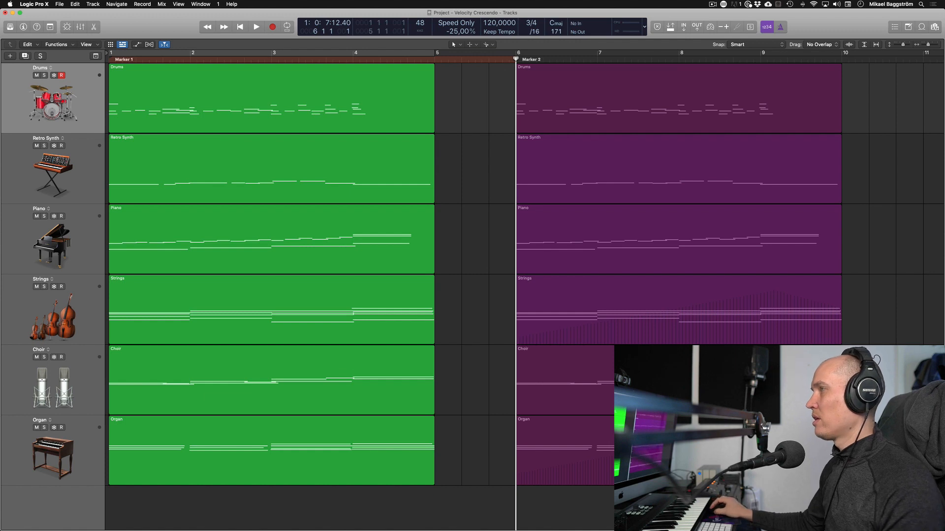
left_click(44, 76)
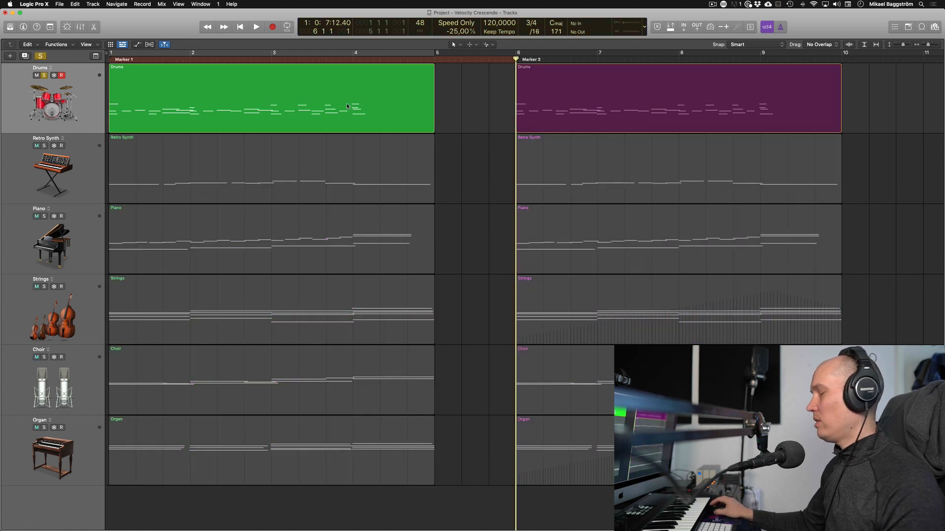
key("Return")
Open the green Drums region in the Piano Roll, show its full length and play it to compare the note velocities
left_click(300, 104)
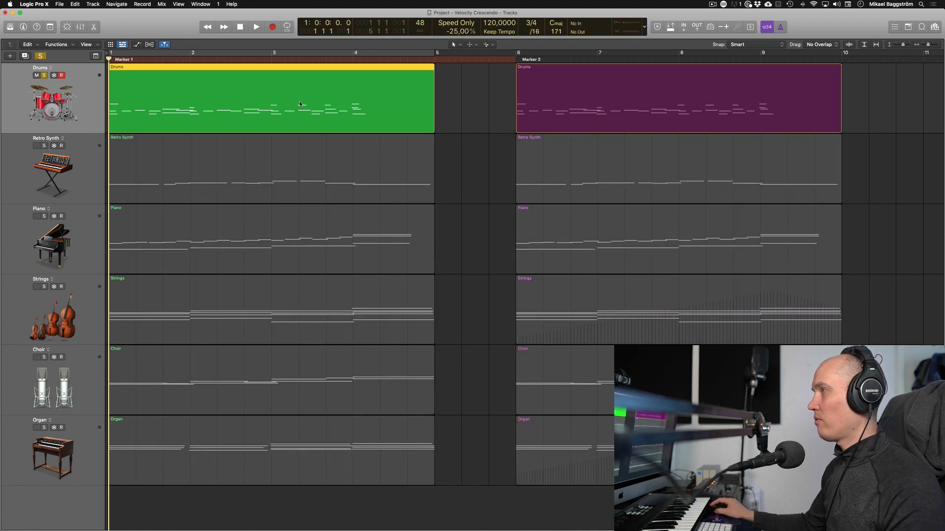
double_click(300, 104)
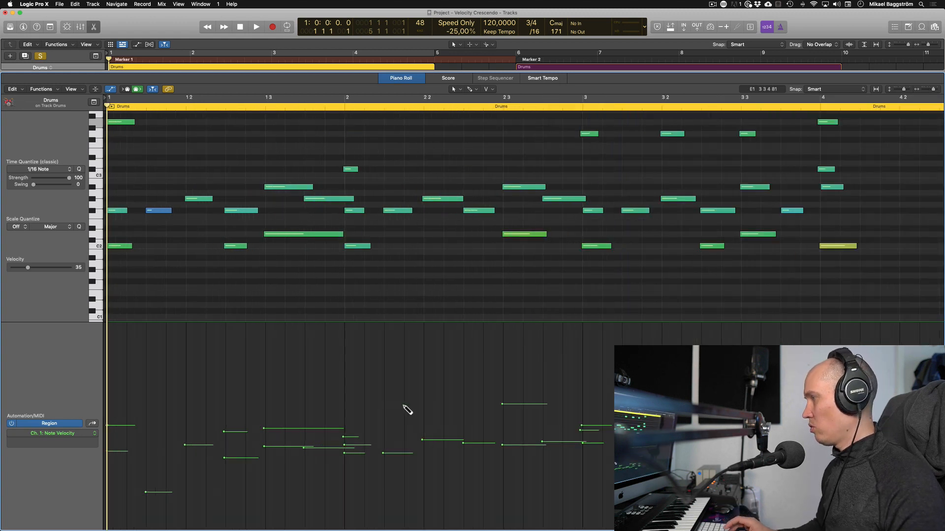
key("super+Left")
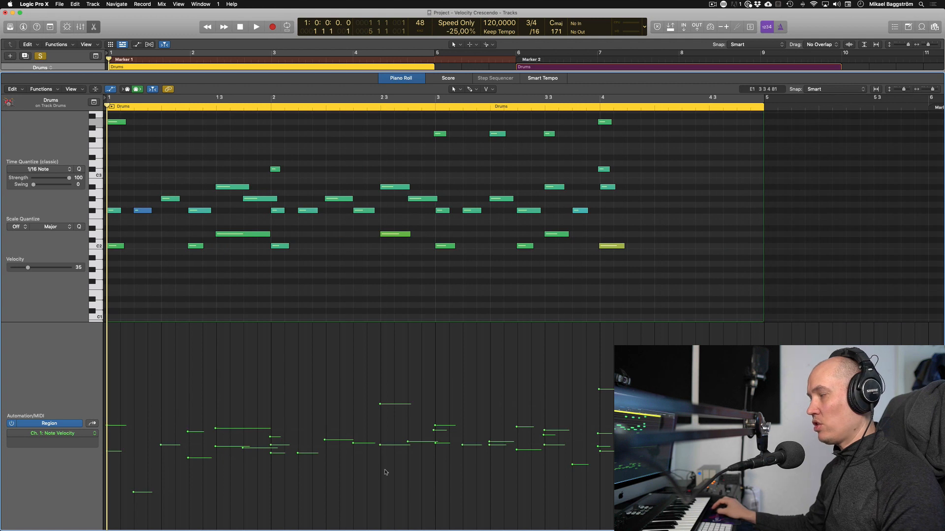
key("space")
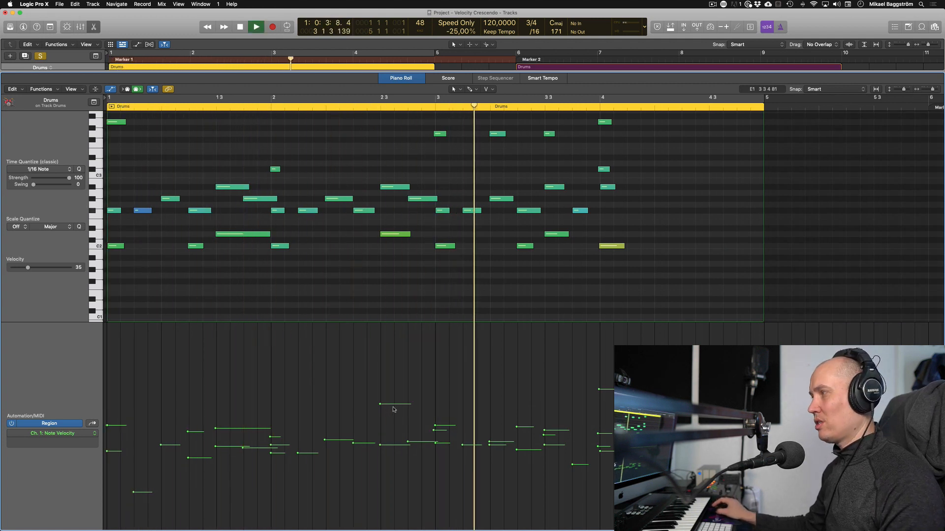
key("space")
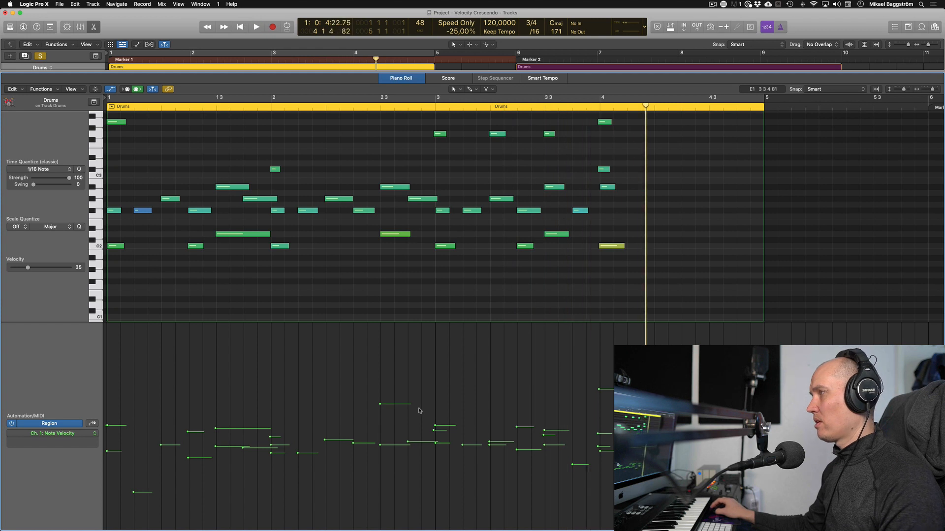
Examine the note velocities of the purple Drums region at Marker 2 in the Piano Roll, and close the editor
key("e")
left_click(487, 325)
left_click(566, 123)
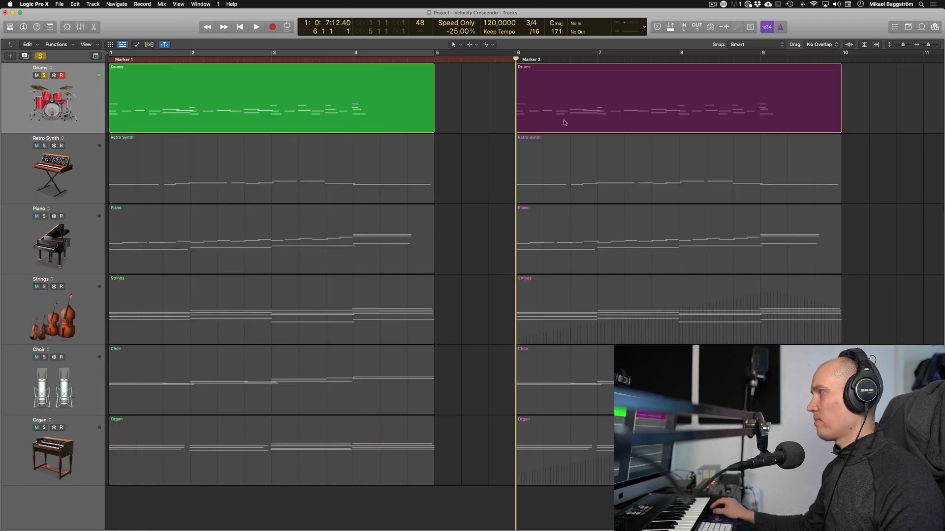
left_click(502, 153)
left_click(582, 131)
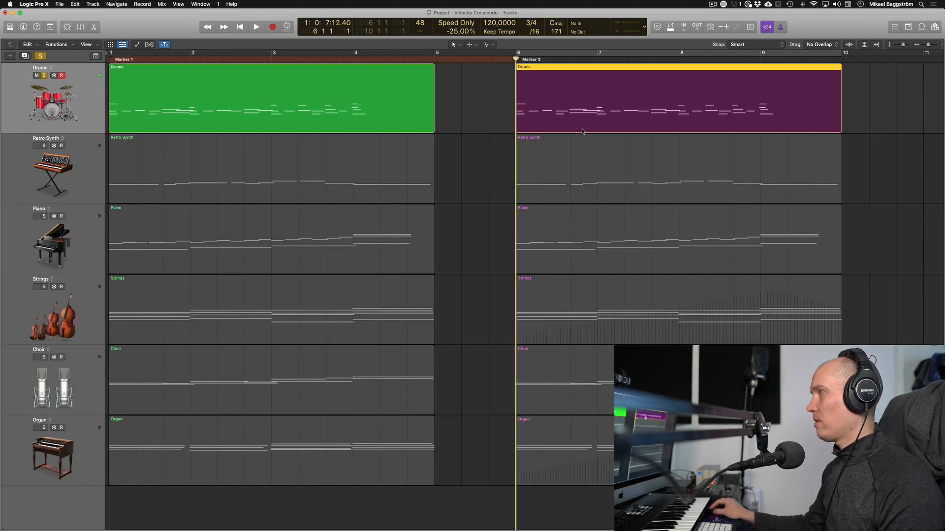
key("p")
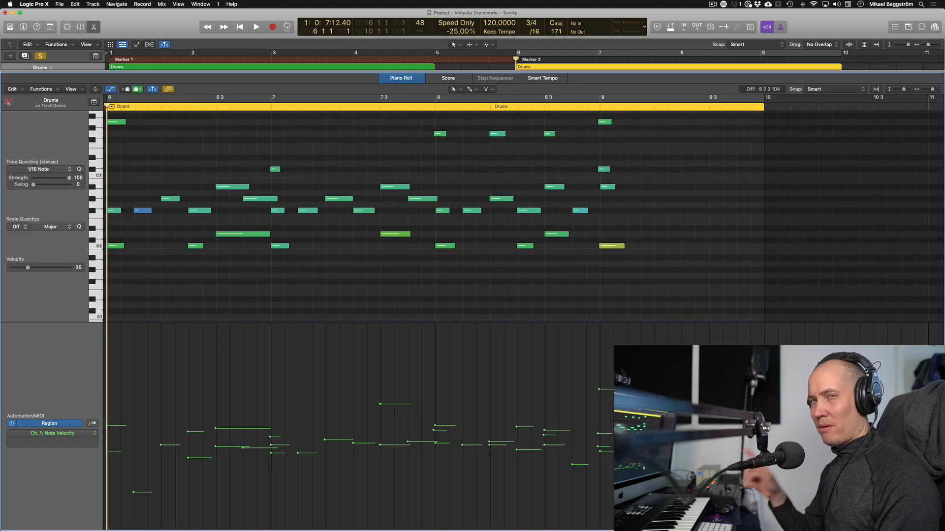
key("p")
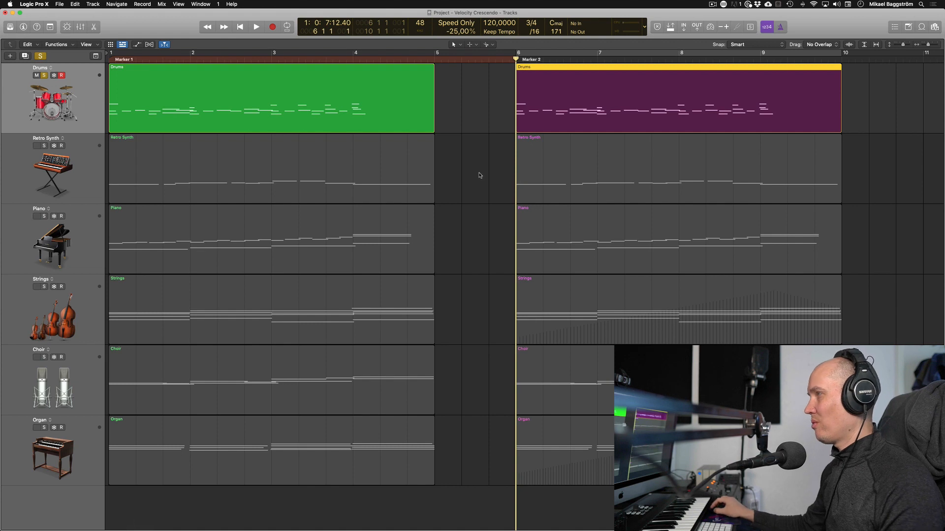
left_click(453, 176)
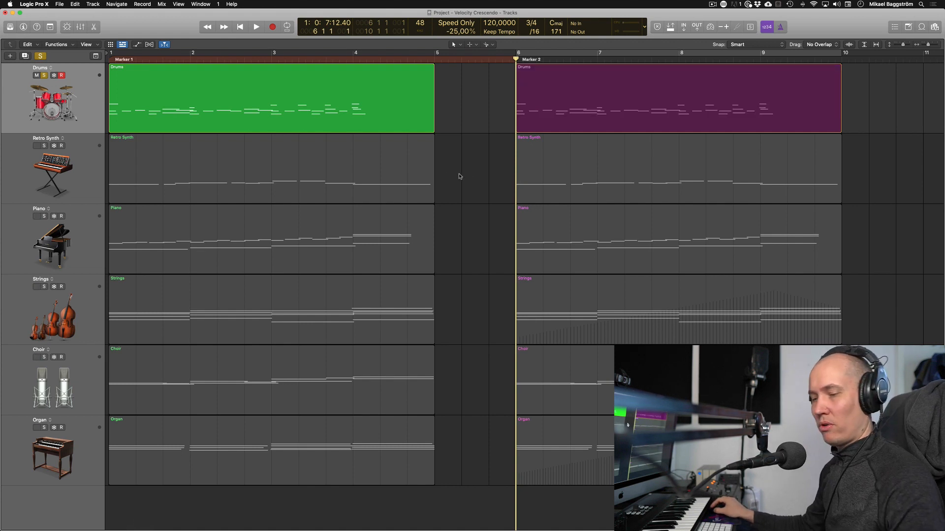
Show the inspector, check the MIDI effect choices on the Drums channel strip and open its Velocity Processor
key("i")
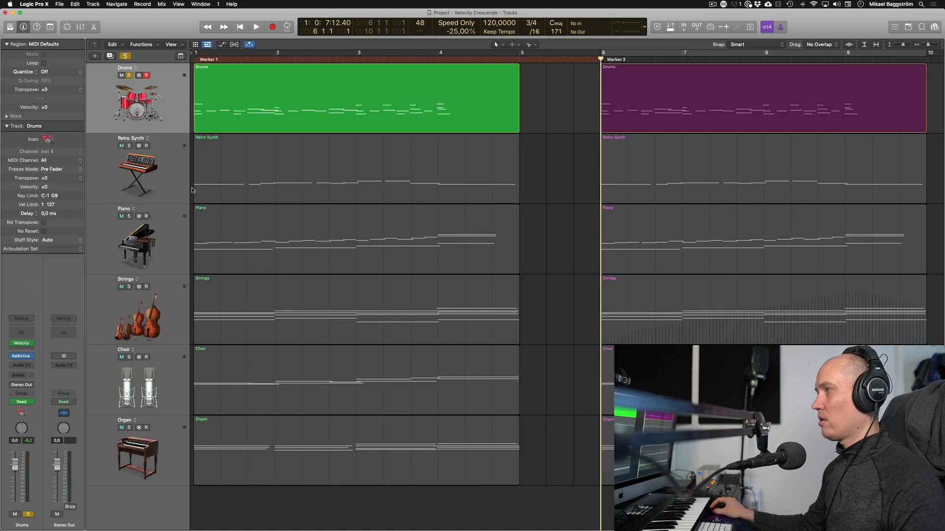
left_click(29, 347)
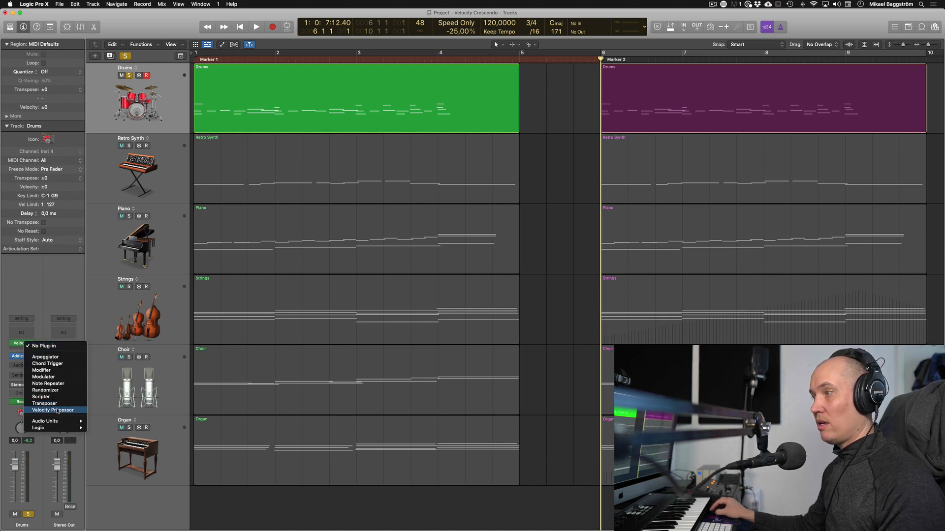
left_click(167, 297)
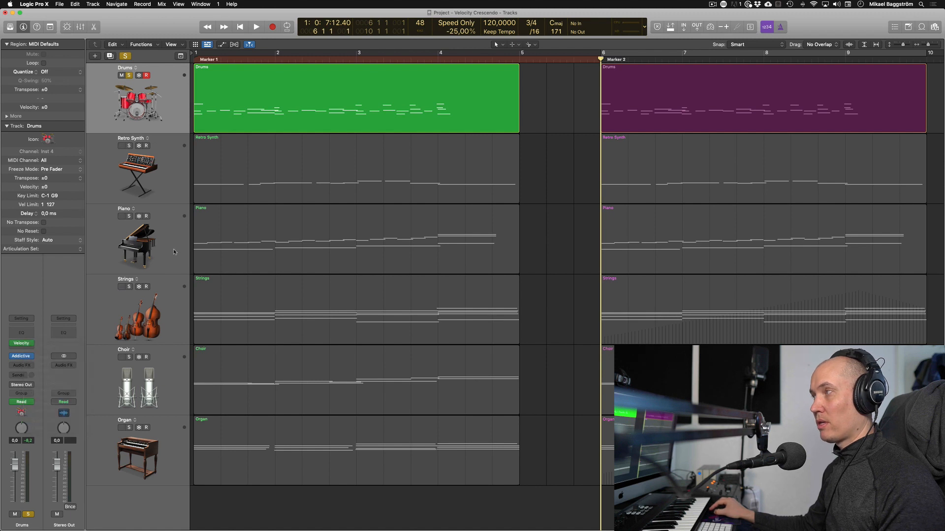
left_click(30, 343)
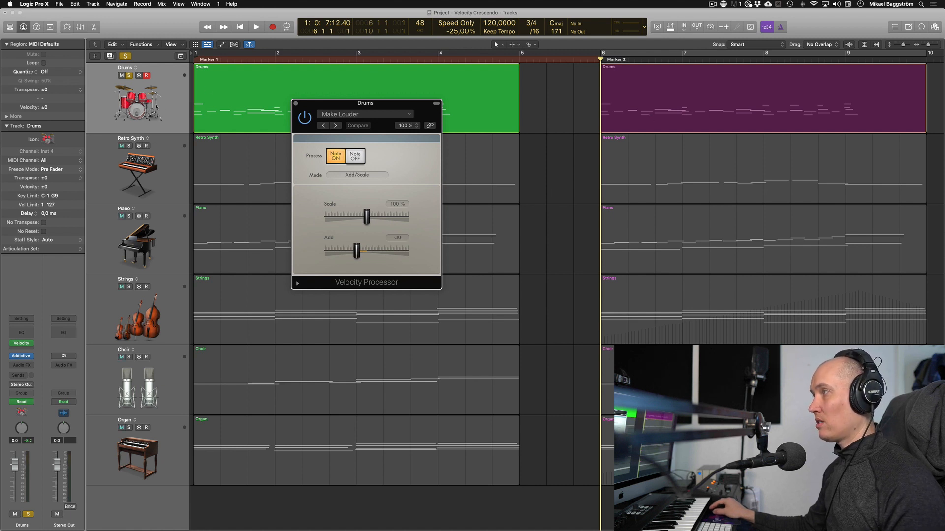
Select both Drums regions, show automation and display the Velocity Processor's Add parameter in the Drums lane
left_click(165, 105)
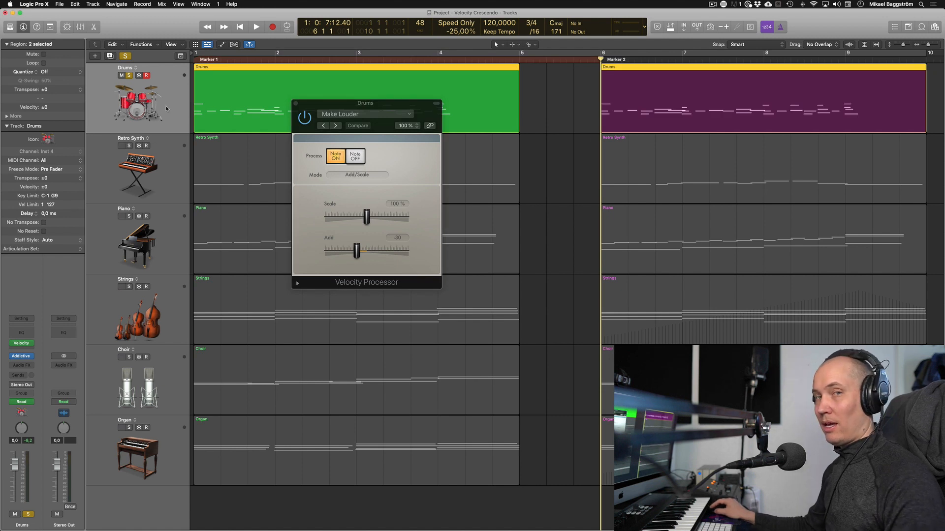
key("a")
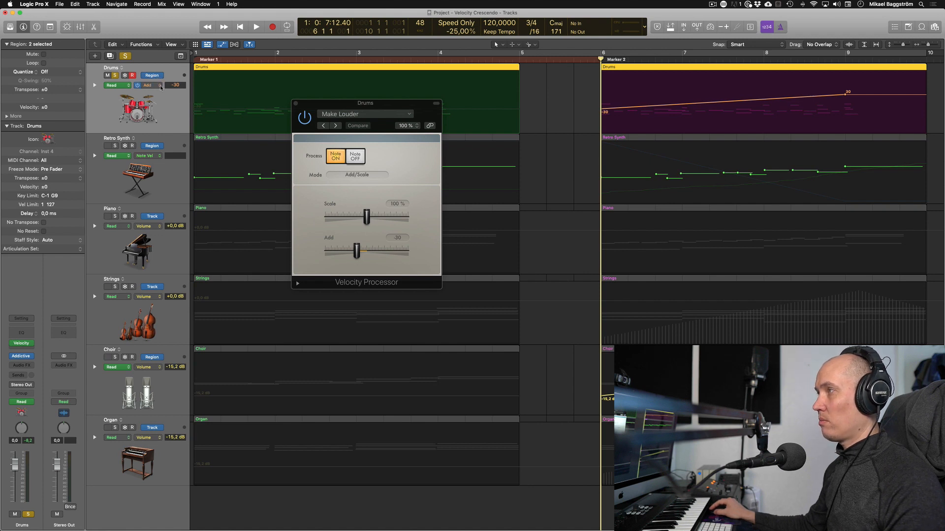
left_click(160, 88)
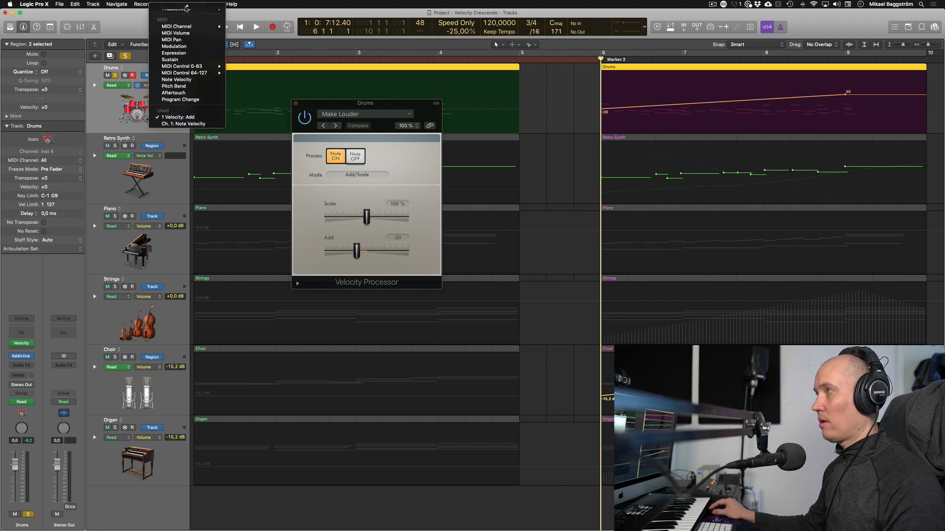
mouse_move(211, 51)
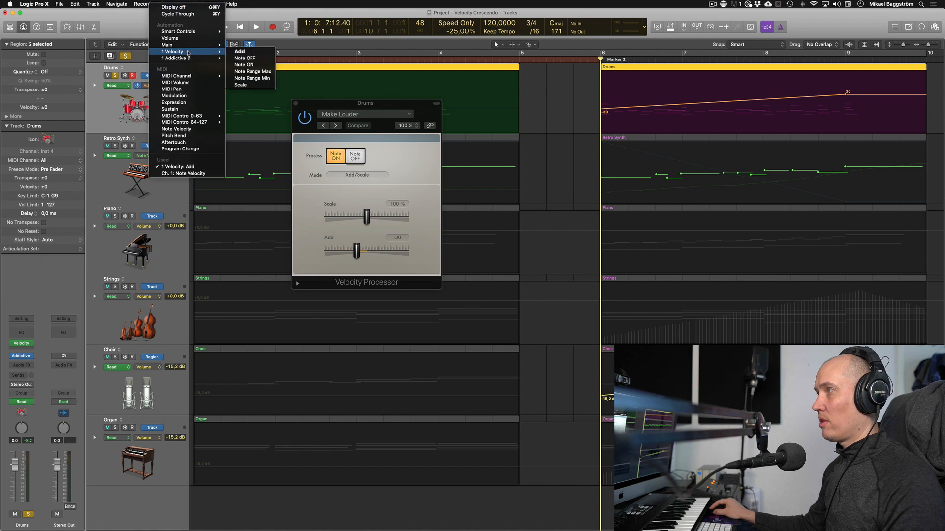
left_click(250, 52)
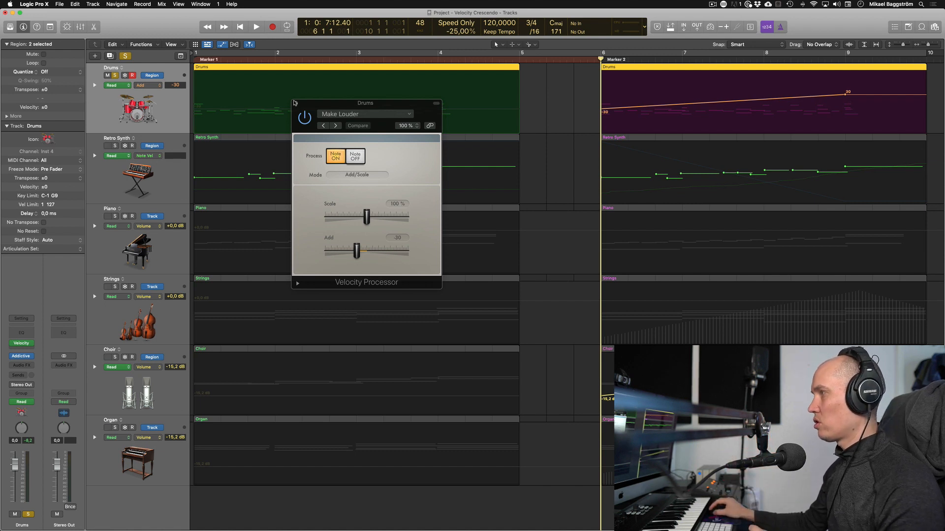
Play the Drums track from the project start while watching the Add slider, and move the playhead to Marker 2
key("Return")
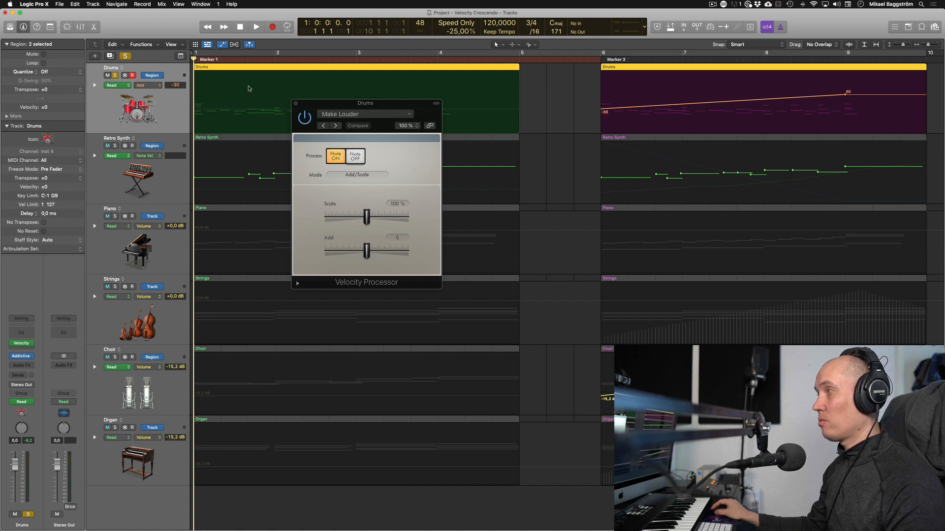
key("space")
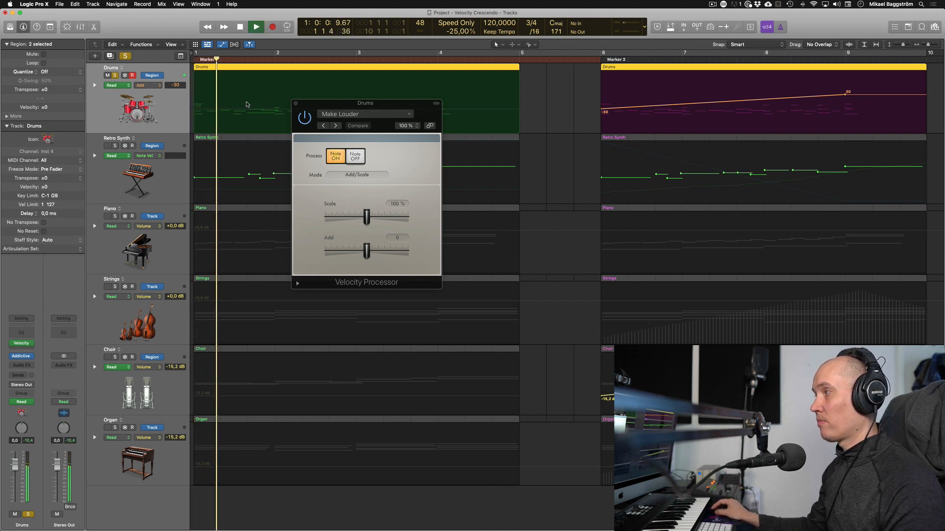
left_click(600, 61)
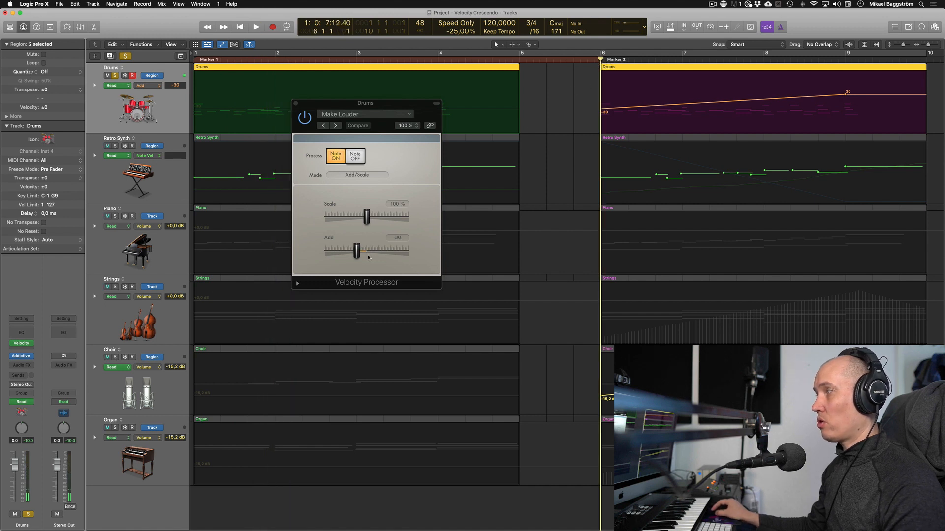
Open the Drums regions in the Piano Roll, play from Marker 2 while watching the Add slider, and close the editor
double_click(661, 88)
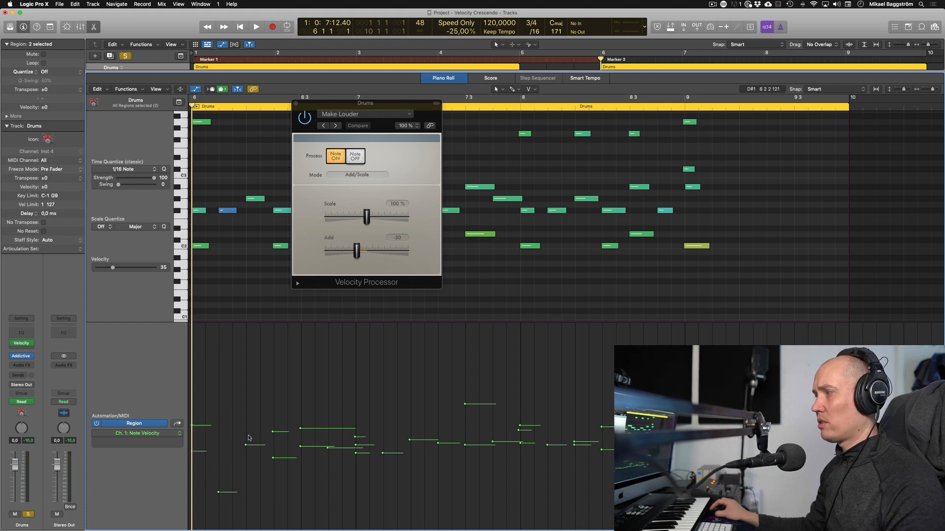
key("space")
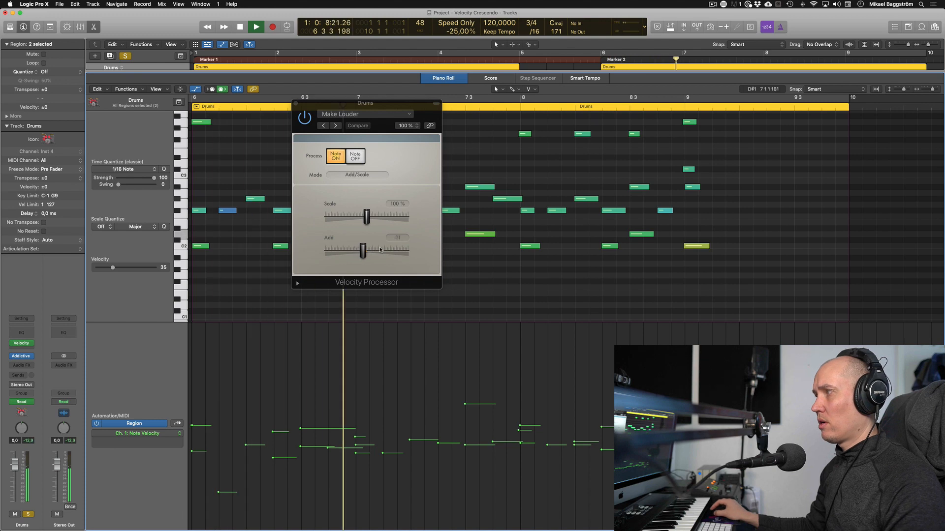
left_click_drag(356, 251, 362, 251)
key("e")
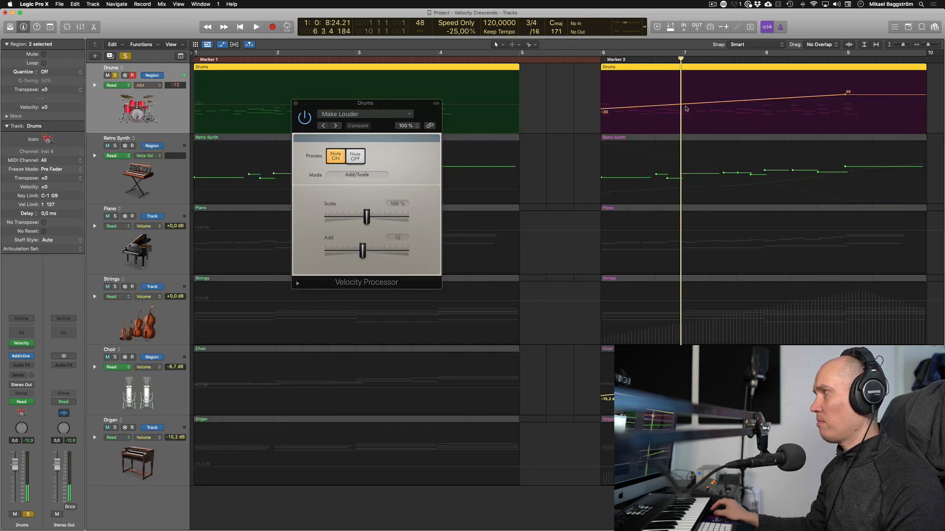
Play the rest of the purple Drums region, and compare the Add value at the project start and at Marker 2
key("space")
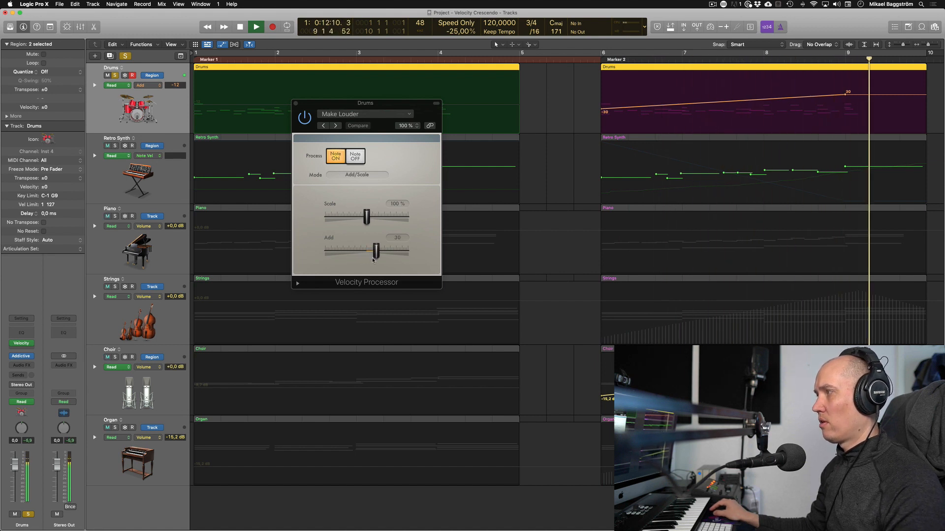
key("space")
key("Return")
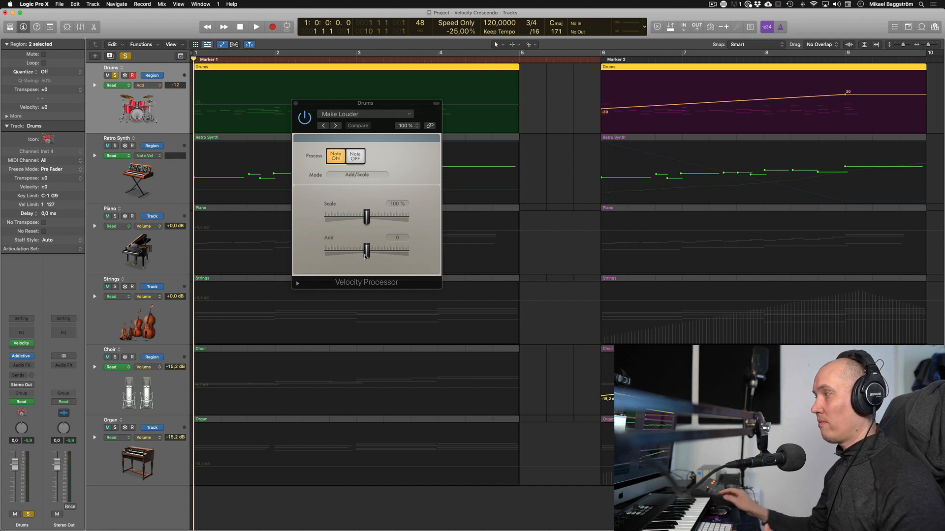
left_click(608, 65)
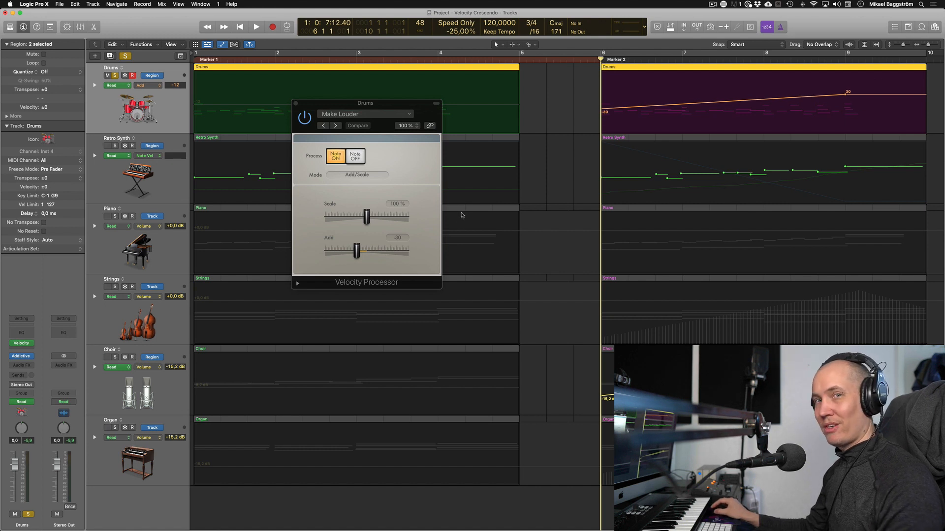
Close the Velocity Processor, hide automation, and solo the Piano track
left_click(296, 103)
key("super+a")
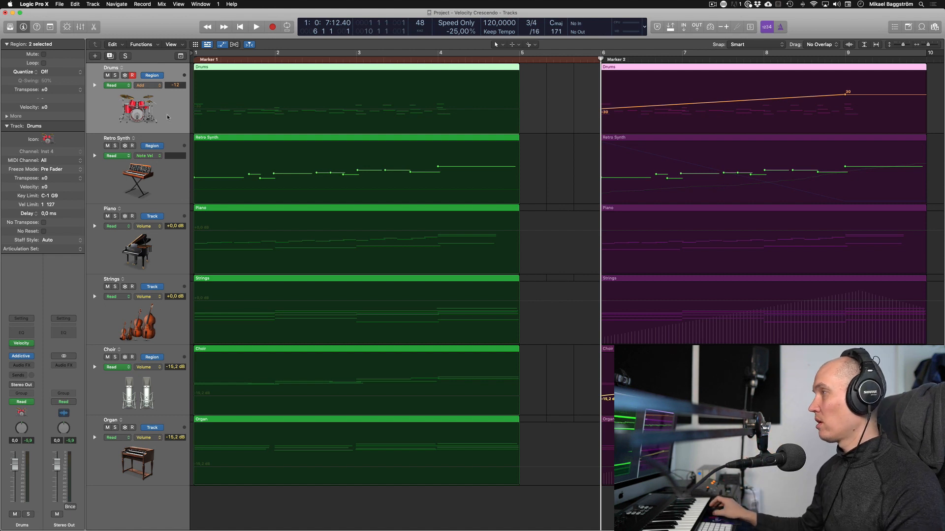
key("a")
left_click(170, 235)
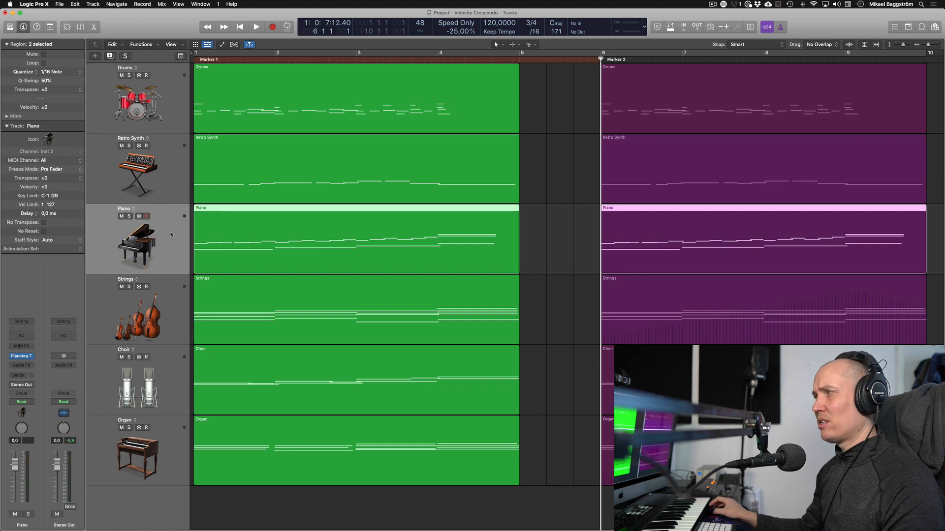
left_click(129, 216)
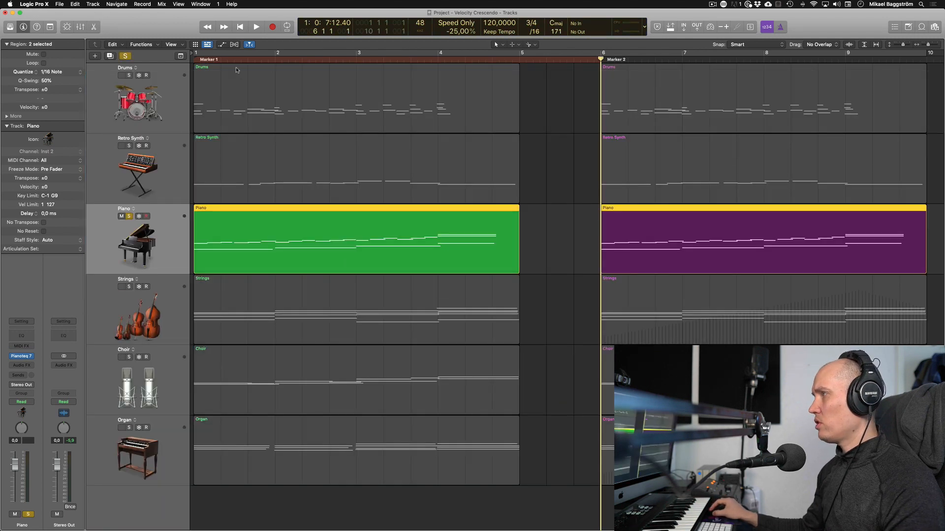
Play the green Piano region from the project start while viewing its note velocities in the Piano Roll, and close the editor
left_click_drag(227, 59, 194, 60)
double_click(289, 271)
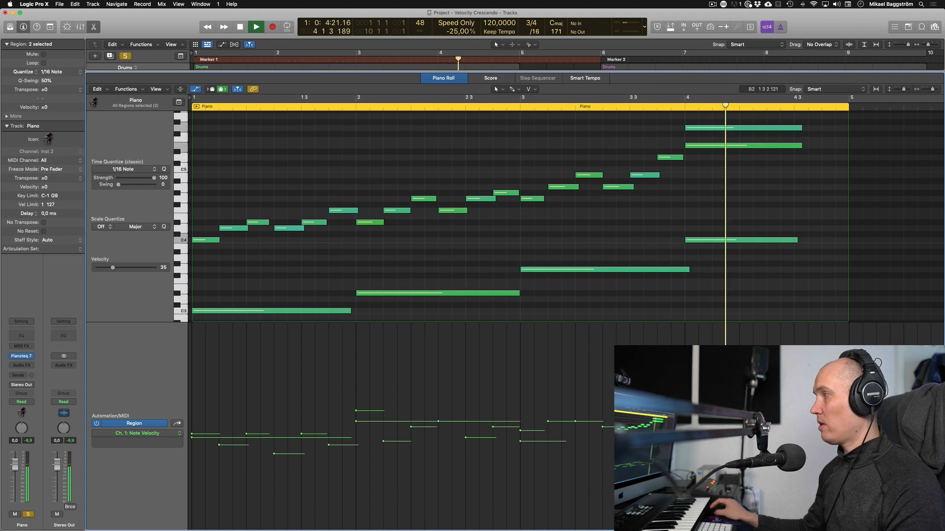
key("space")
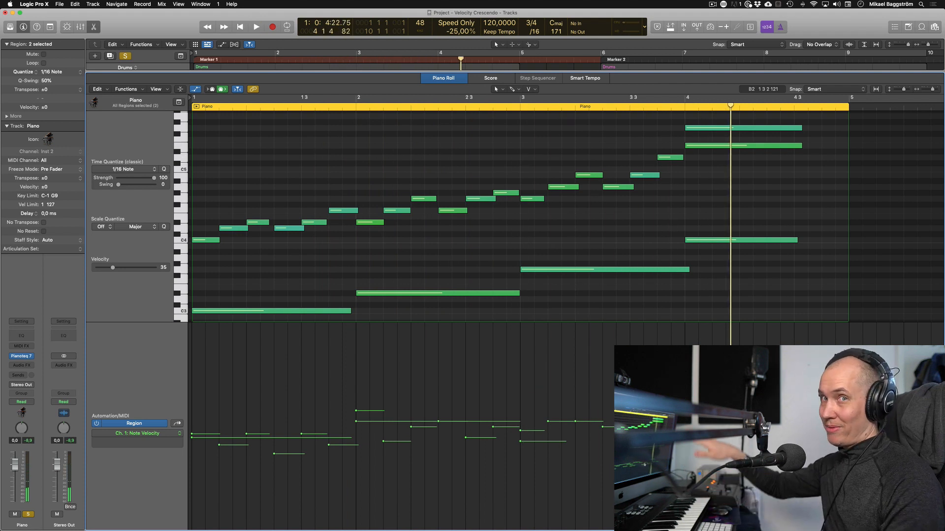
key("e")
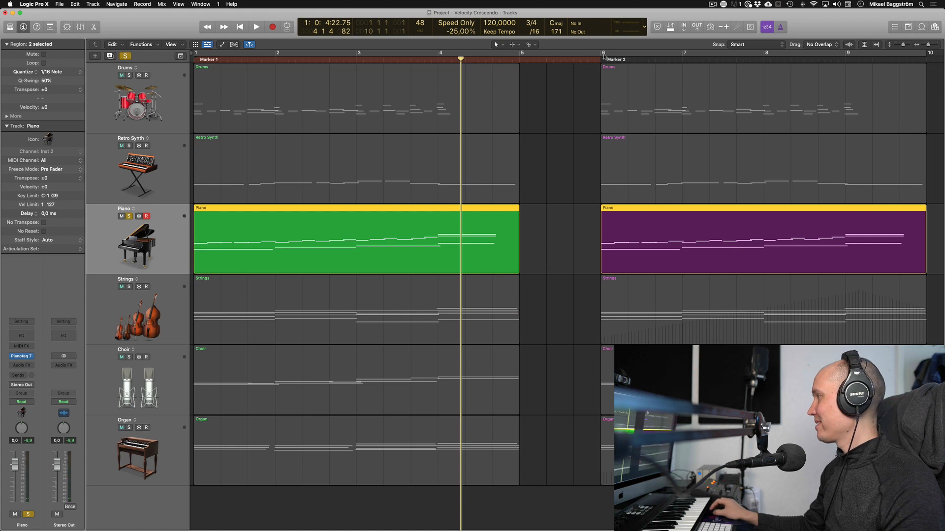
Move the playhead to Marker 2 and play the purple Piano region while viewing its note velocities in the Piano Roll
key("alt+period")
key("e")
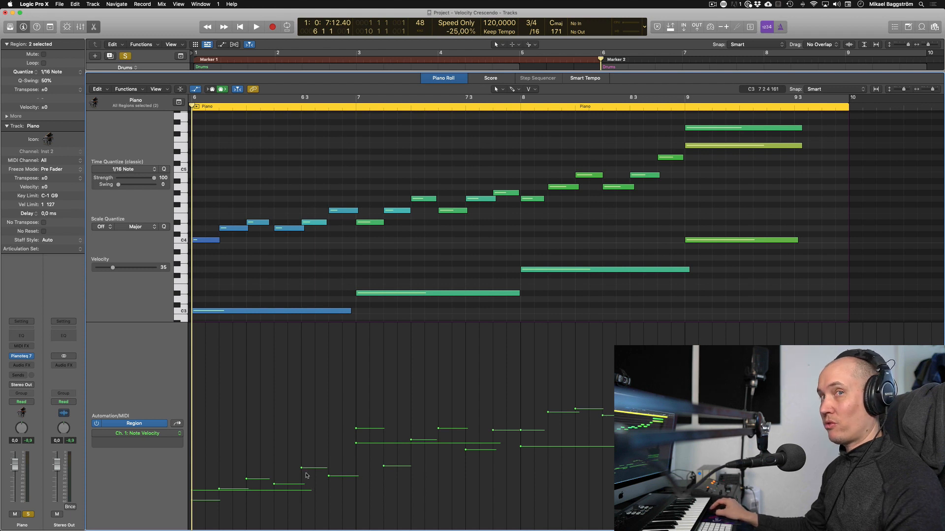
key("space")
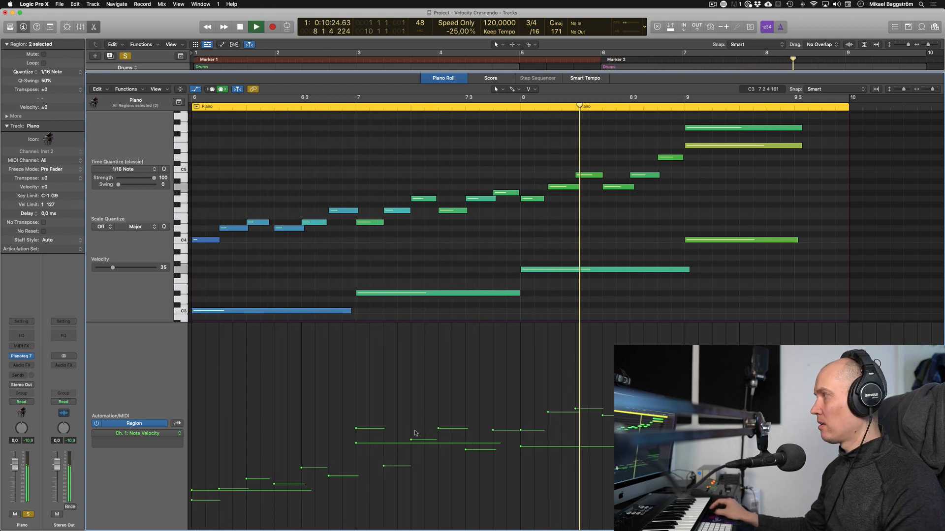
key("space")
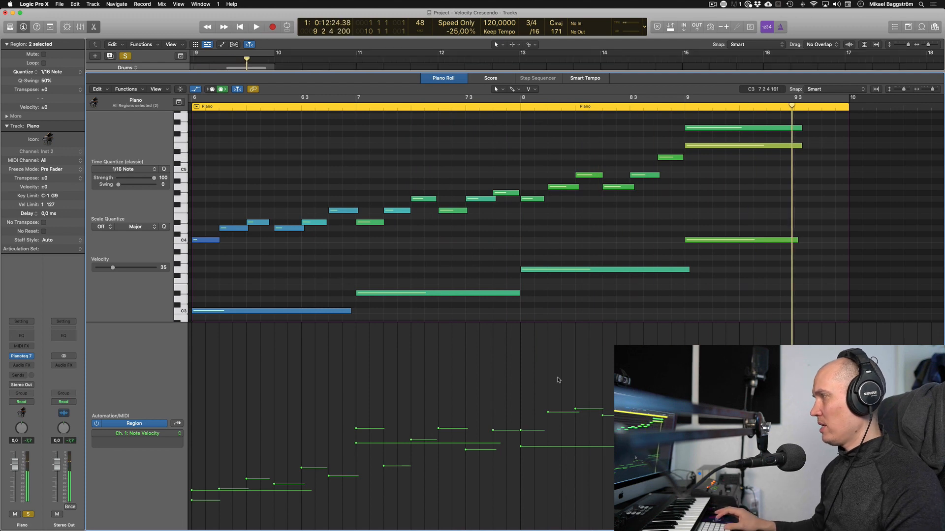
Return to the project start, review the green Piano region's velocities in the Piano Roll, close the editor and select only that region
key("super+z")
key("Return")
key("p")
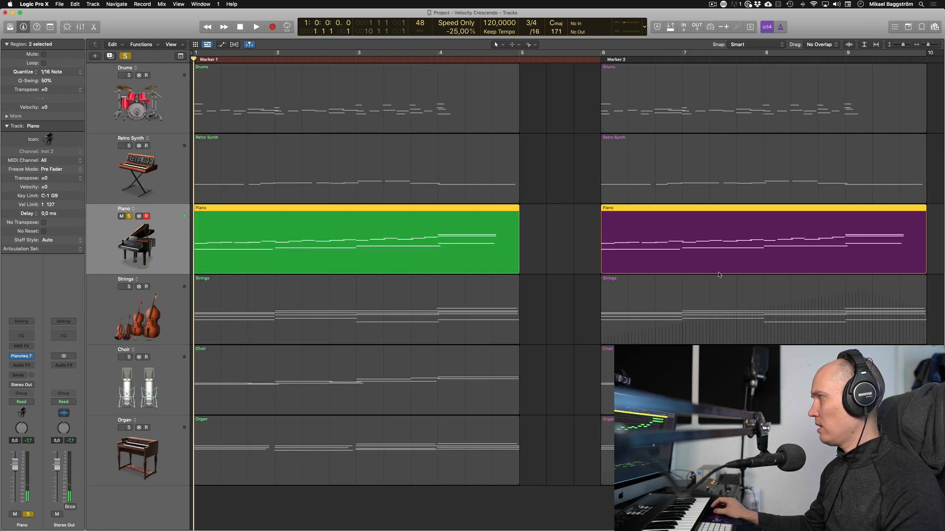
key("p")
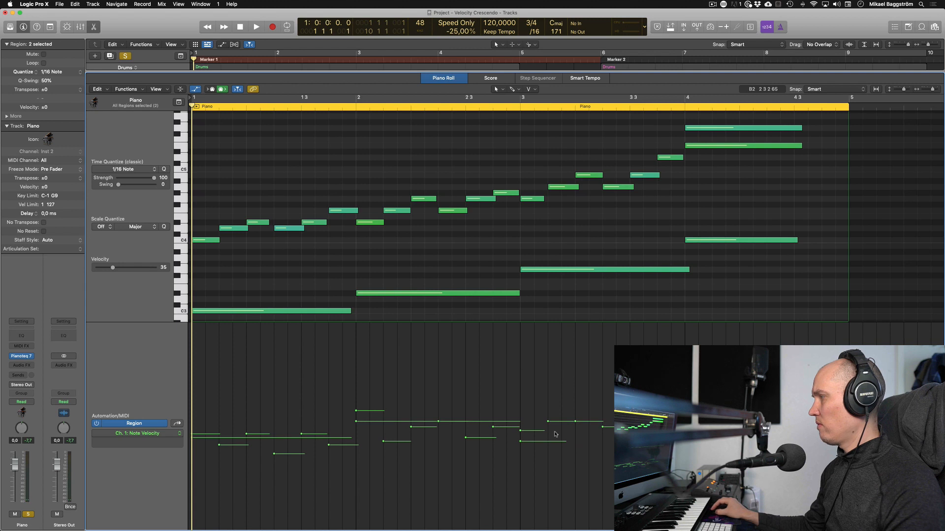
key("p")
left_click(567, 260)
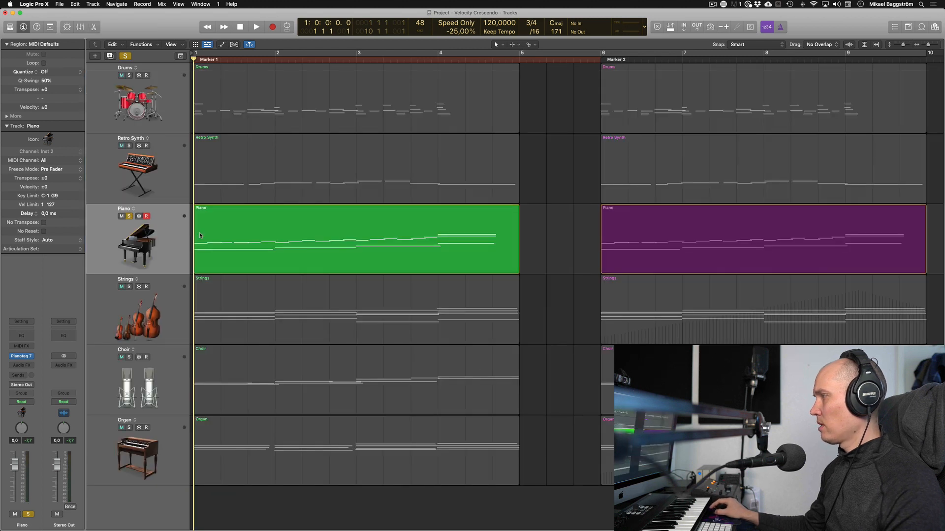
left_click(290, 219)
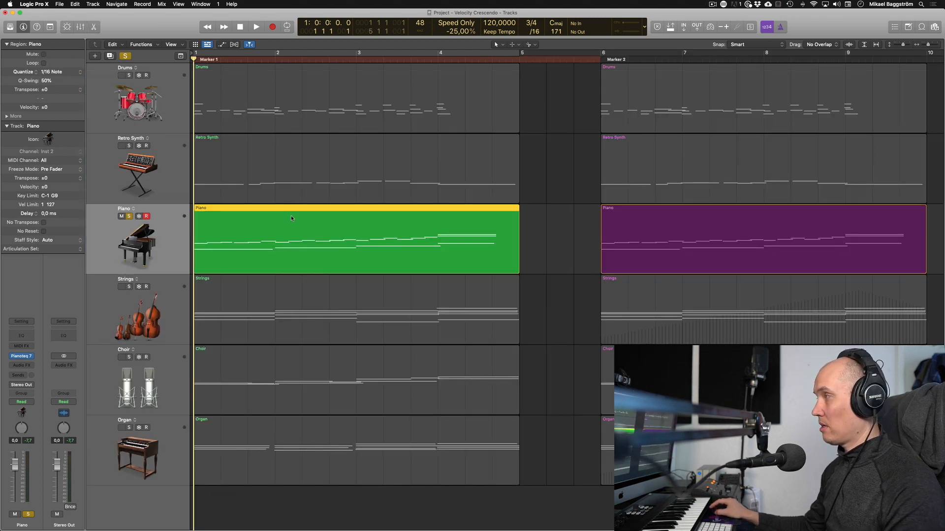
Move the playhead to Marker 2, inspect the purple Drums region's note velocities in the Piano Roll, and close the editor
left_click(723, 93)
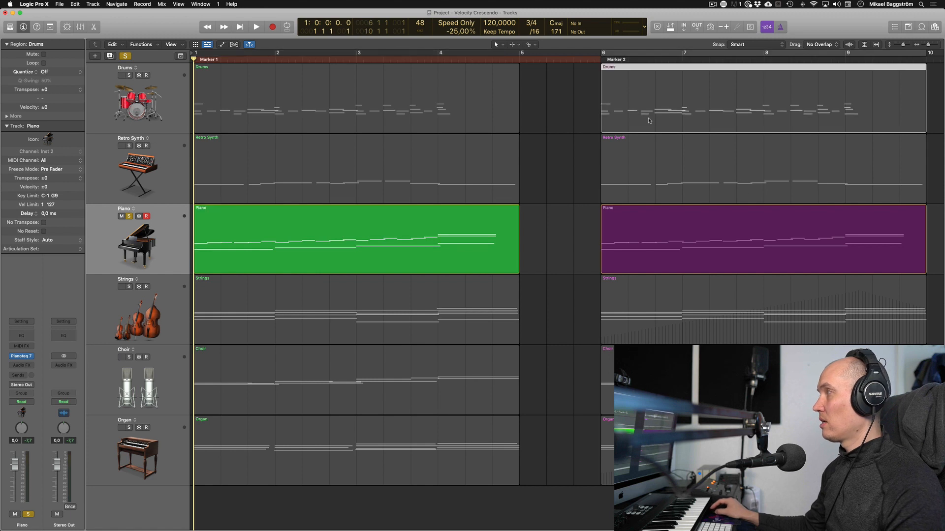
left_click(606, 59)
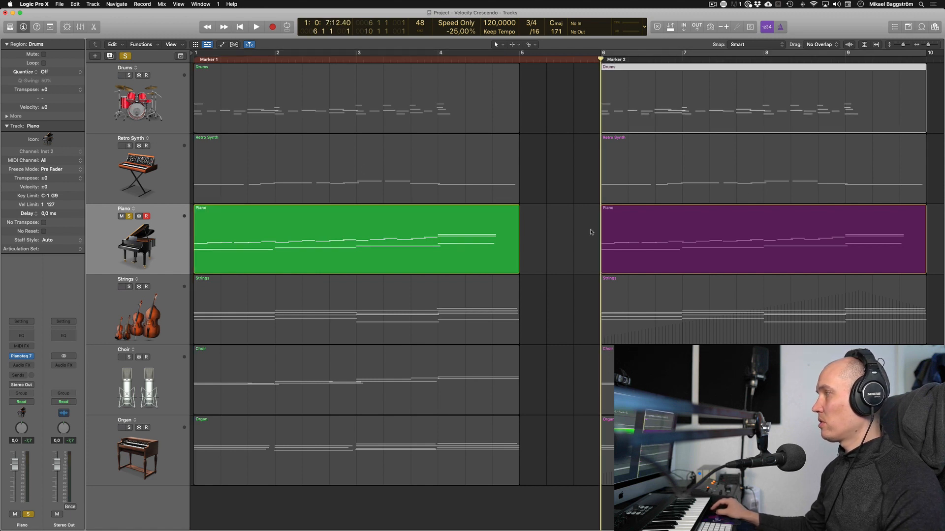
double_click(662, 112)
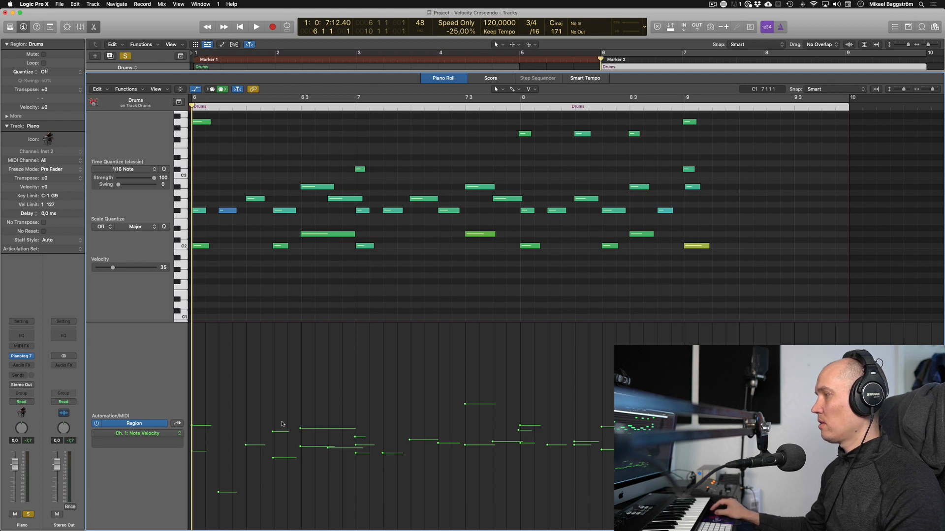
key("e")
Review the Drums track's Addictive Drums 2 and Velocity Processor plug-ins, and close both plug-in windows and the Piano Roll
left_click(172, 95)
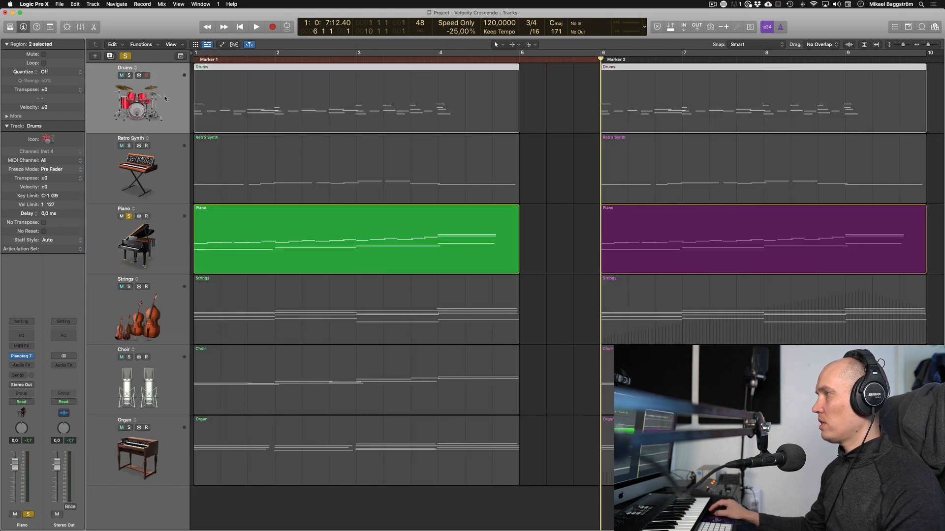
left_click(19, 359)
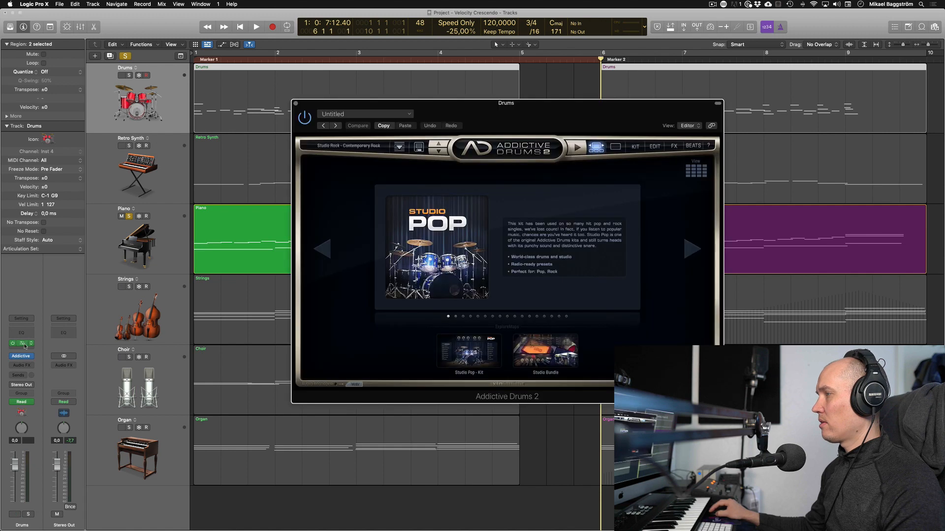
left_click(21, 343)
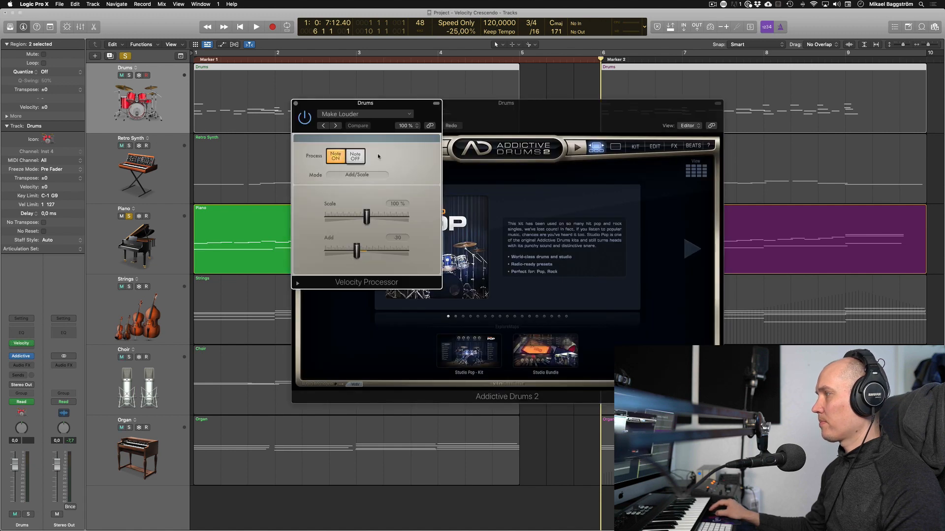
key("e")
left_click(296, 103)
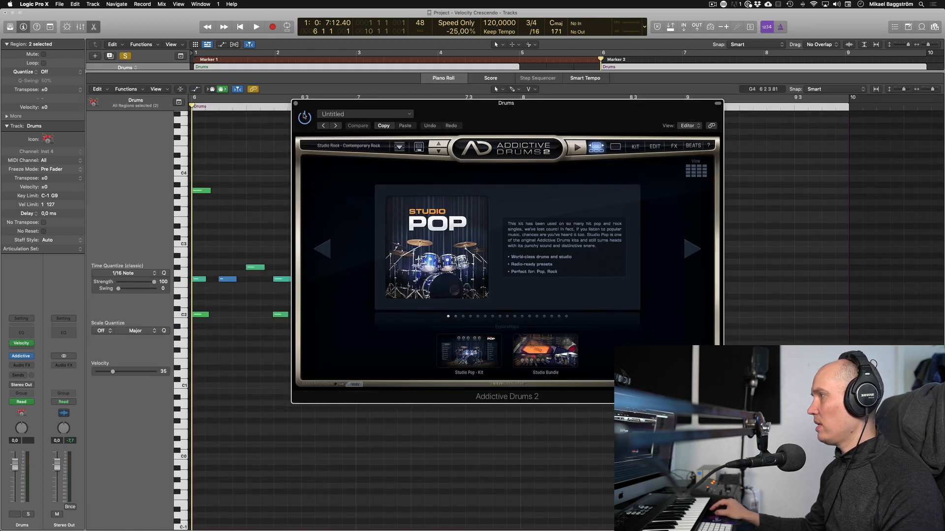
left_click(296, 103)
key("e")
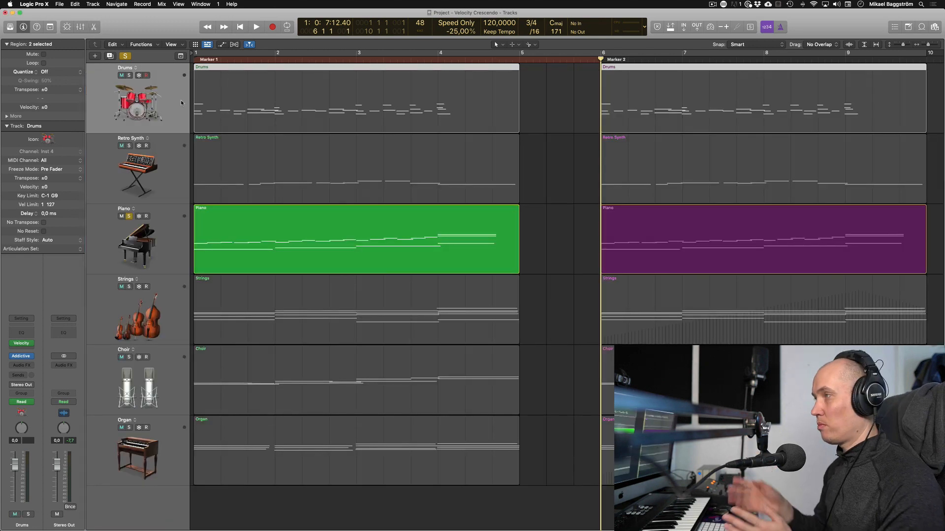
Show the Drums track's Add automation, compare it with the notes in the Piano Roll, and hide the editor and automation again
key("a")
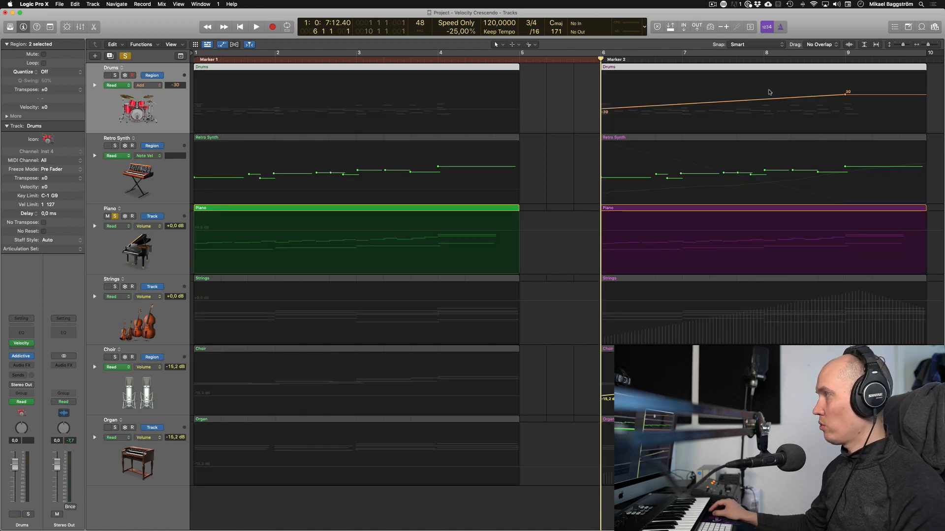
key("e")
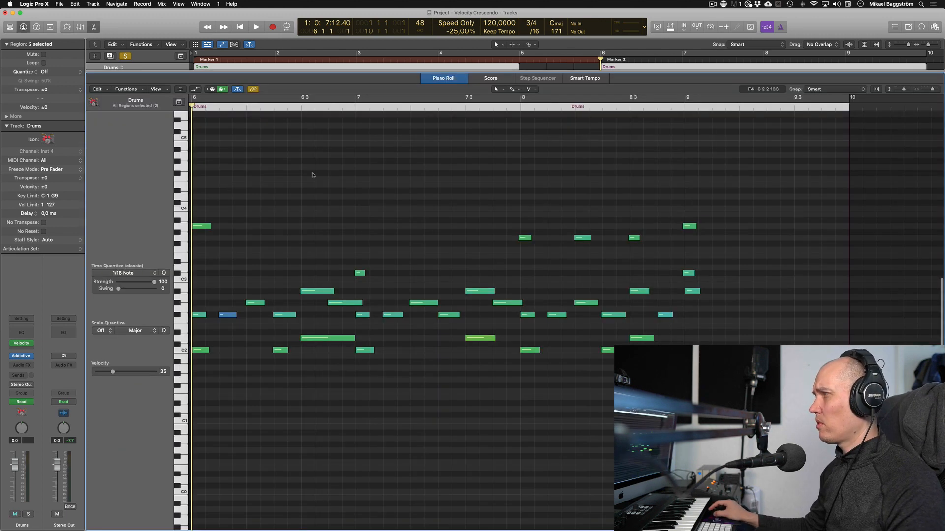
key("e")
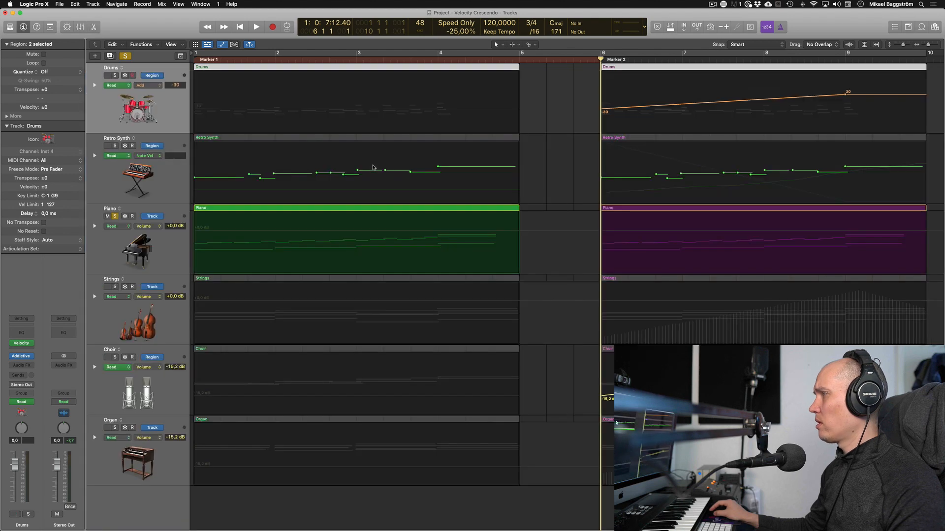
key("a")
Select the Piano track, return the playhead to the project start, and open the Piano regions in the Piano Roll
left_click(246, 247)
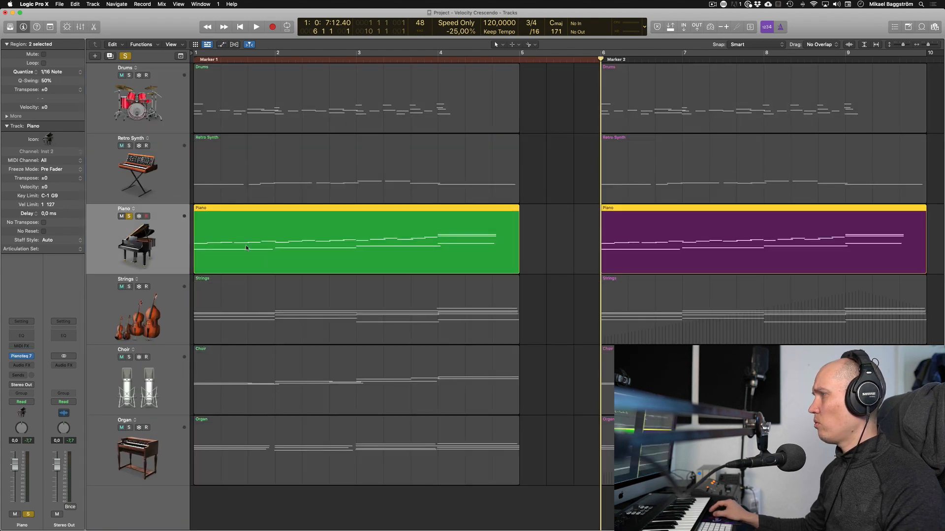
key("Return")
key("space")
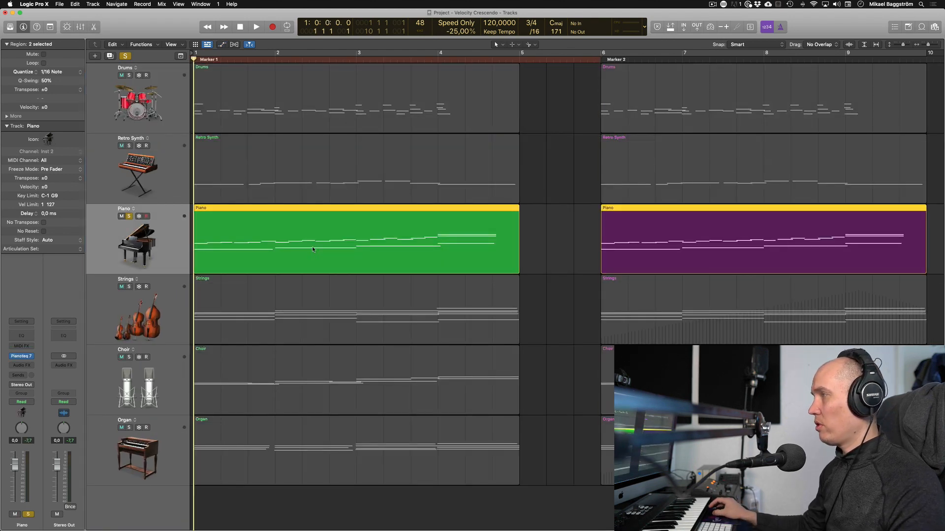
key("e")
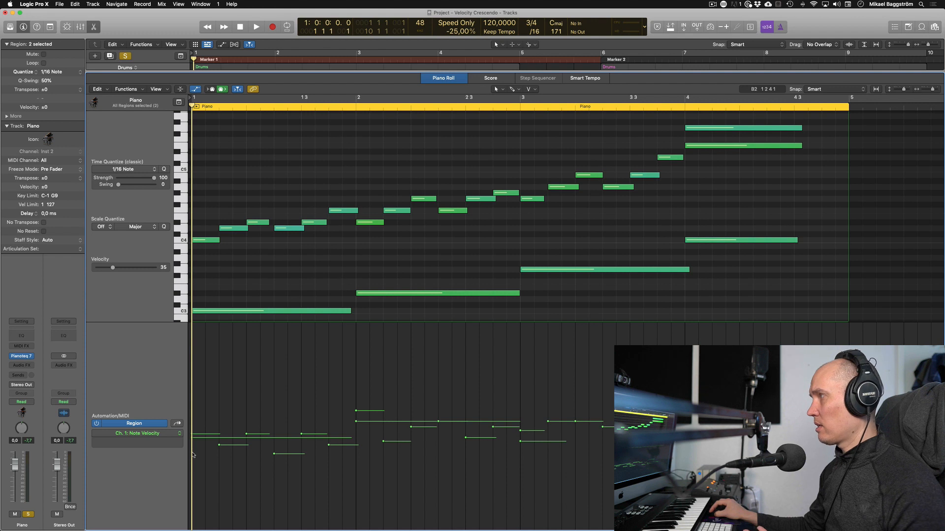
Draw a straight rising Note Velocity line across the whole green Piano region and play the result
mouse_move(192, 454)
left_mouse_down()
mouse_move(689, 418)
mouse_move(787, 374)
mouse_move(823, 341)
left_mouse_up()
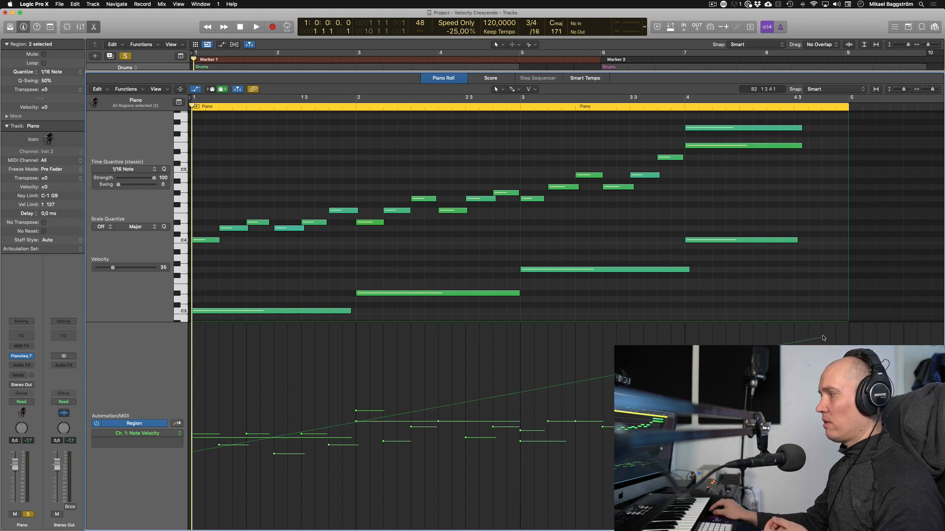
left_click(823, 337)
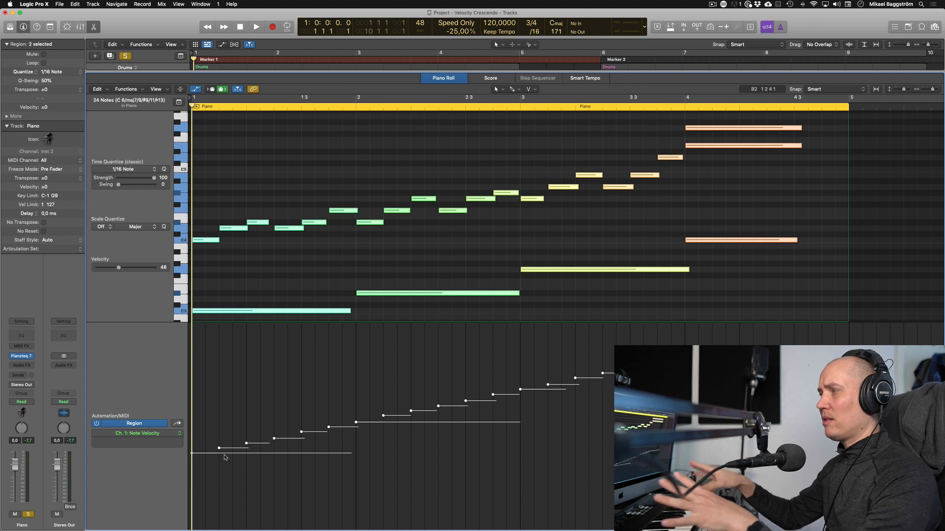
key("space")
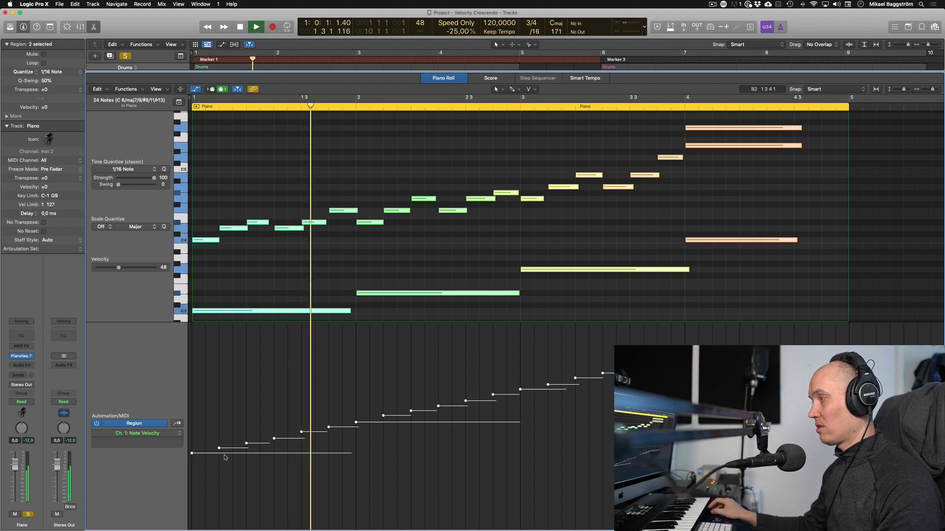
key("space")
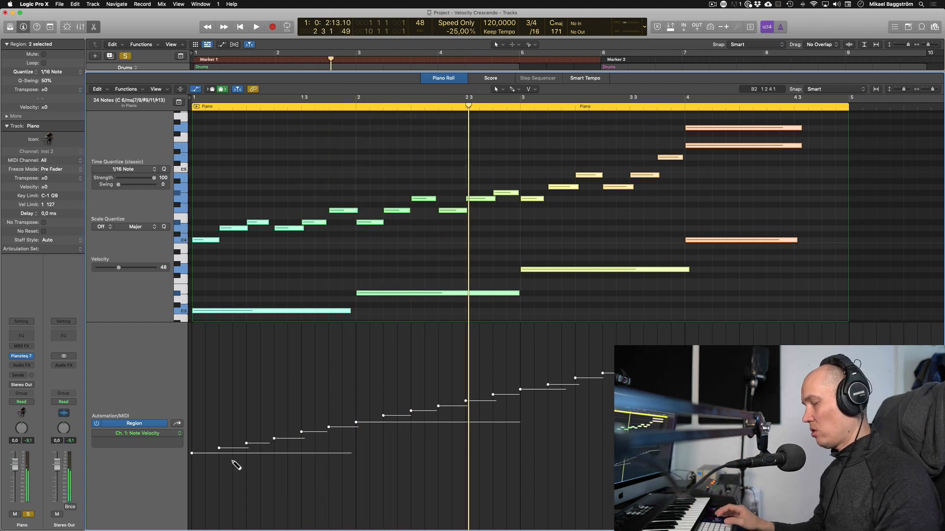
Undo the straight velocity ramp on the green Piano region and return the playhead to the project start
left_click(232, 461)
key("alt+period")
key("Return")
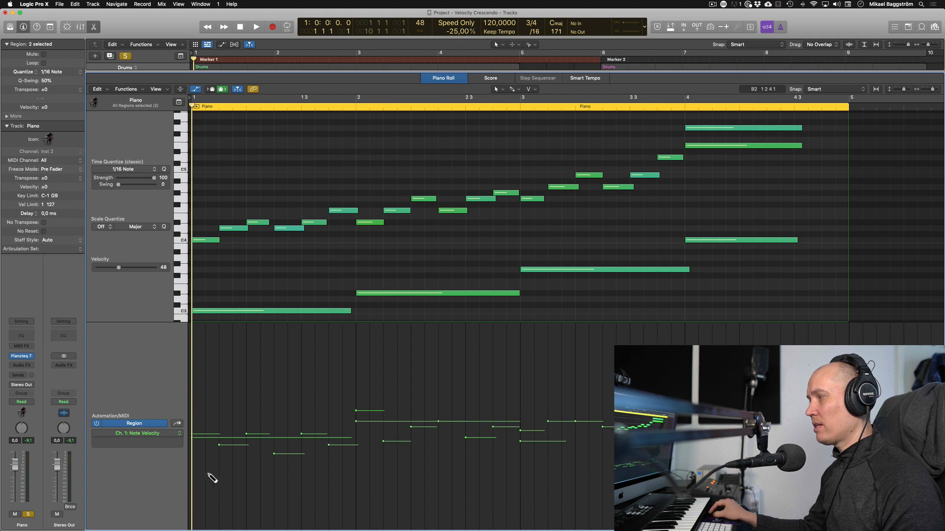
Draw a rising relative velocity ramp across the green Piano region, preserving the differences between the notes' velocities
mouse_move(212, 478)
left_mouse_down()
mouse_move(507, 426)
mouse_move(719, 374)
left_mouse_up()
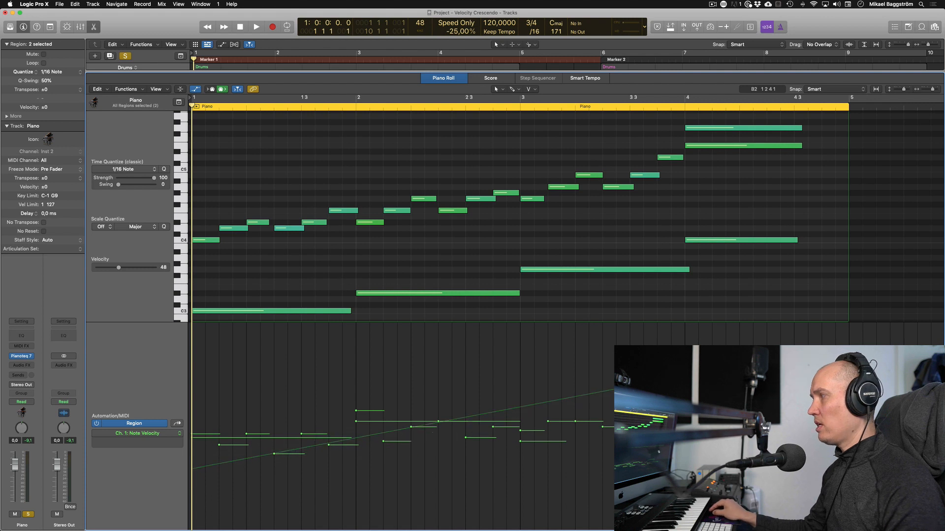
left_click_drag(718, 369, 718, 364)
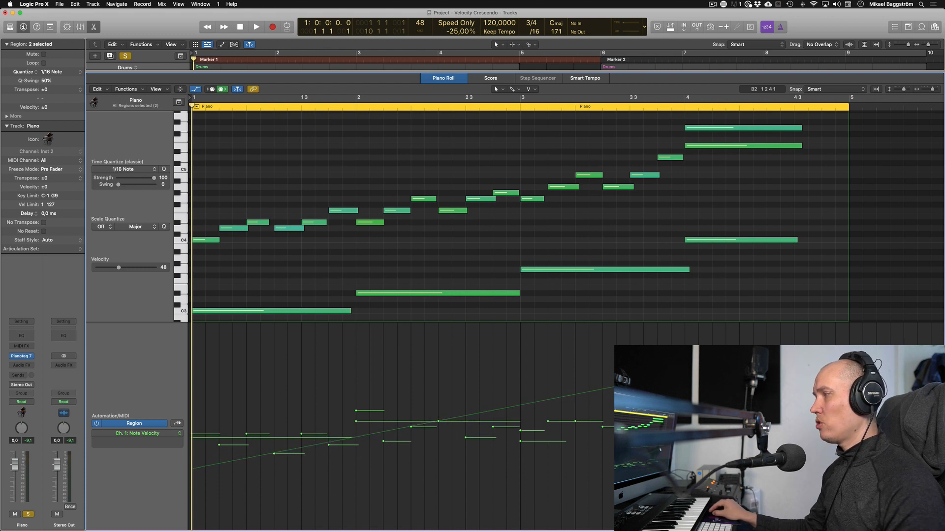
left_click_drag(718, 365, 718, 364)
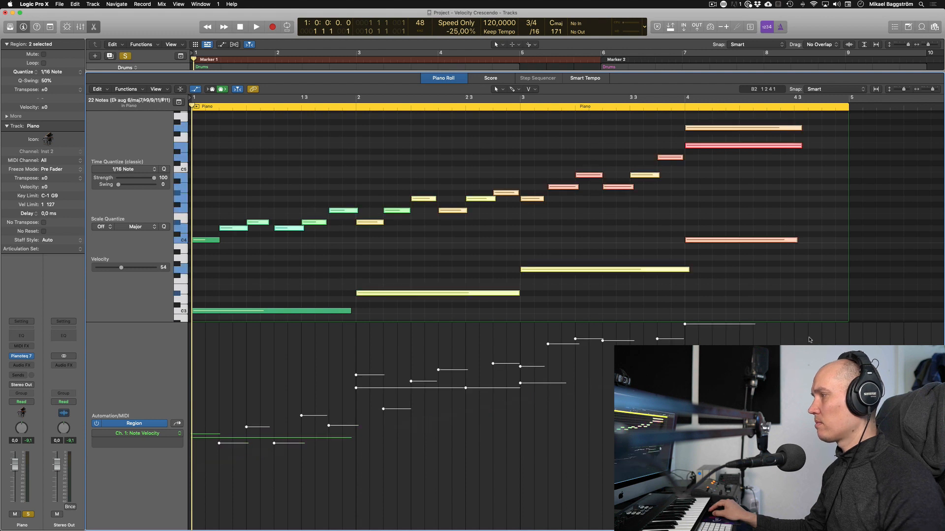
Deselect all notes and play the green Piano region to hear its relative velocity ramp
left_click(413, 457)
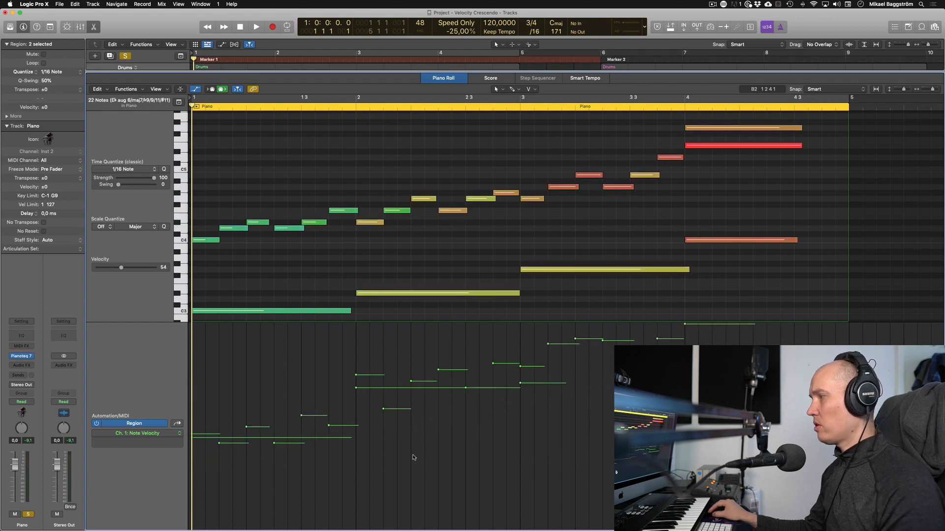
key("space")
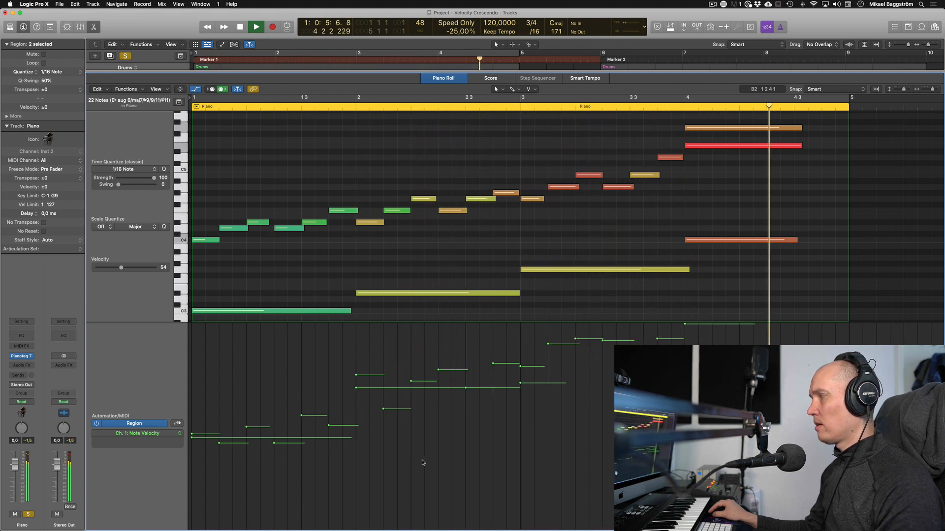
key("space")
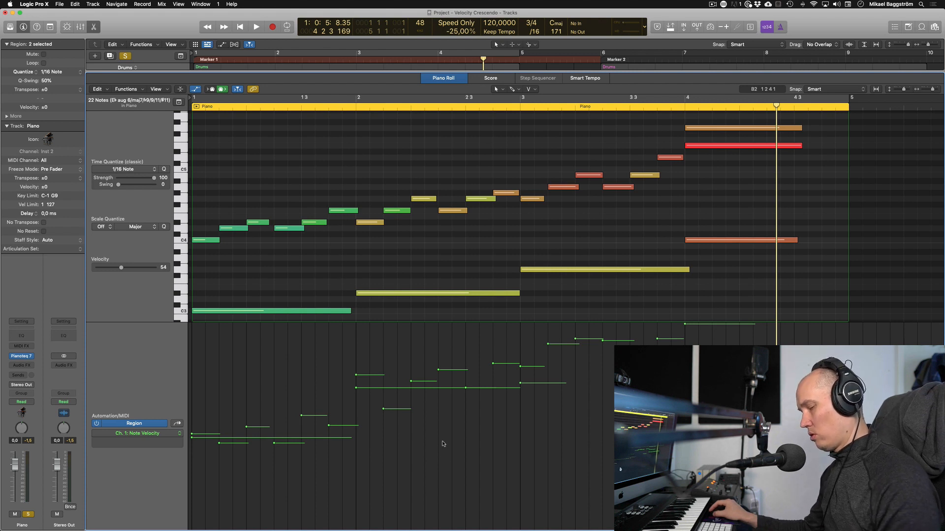
Select all notes in both Piano regions, lower their velocities together with the Velocity value at 2, and play the result
key("super+a")
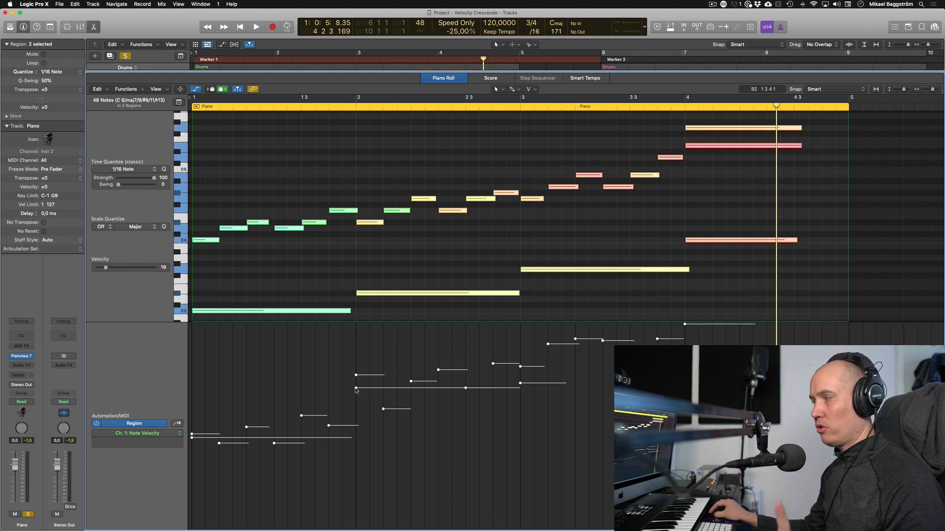
mouse_move(357, 390)
left_mouse_down()
mouse_move(360, 433)
mouse_move(370, 395)
left_mouse_up()
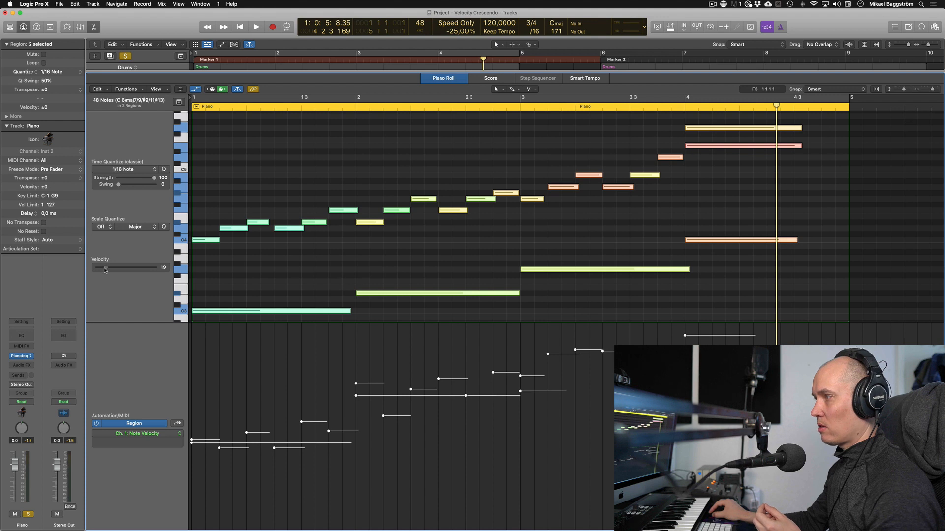
left_click_drag(105, 270, 98, 268)
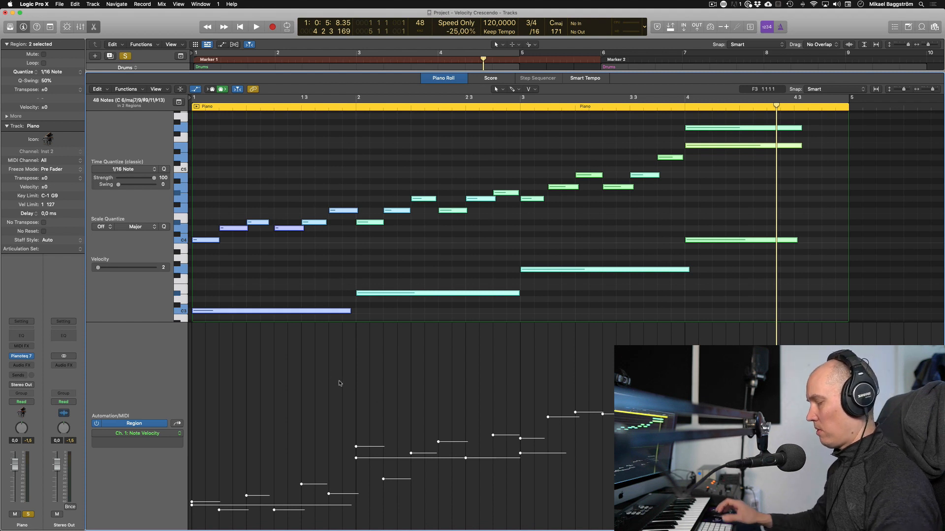
key("alt+period")
key("alt+comma")
key("space")
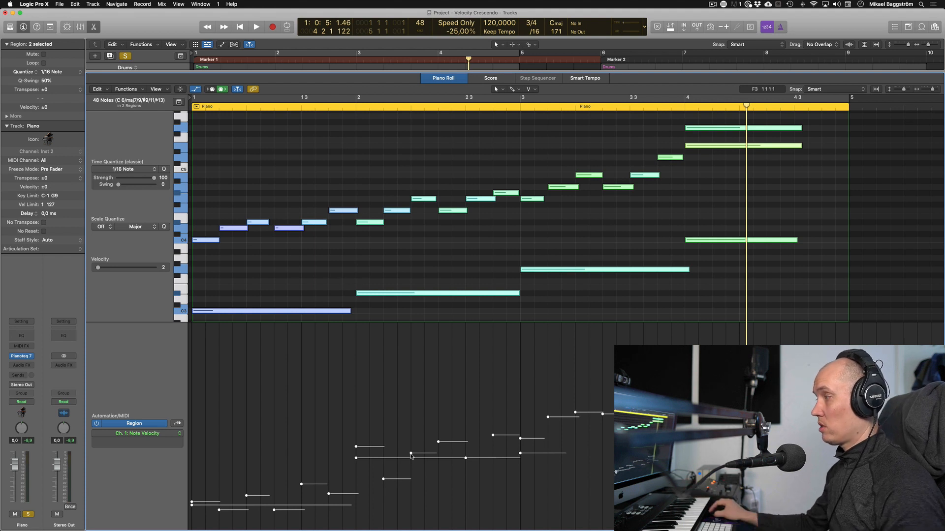
Raise the velocities of all selected Piano notes together in the Note Velocity lane and play the result from the project start
left_click_drag(412, 457, 409, 446)
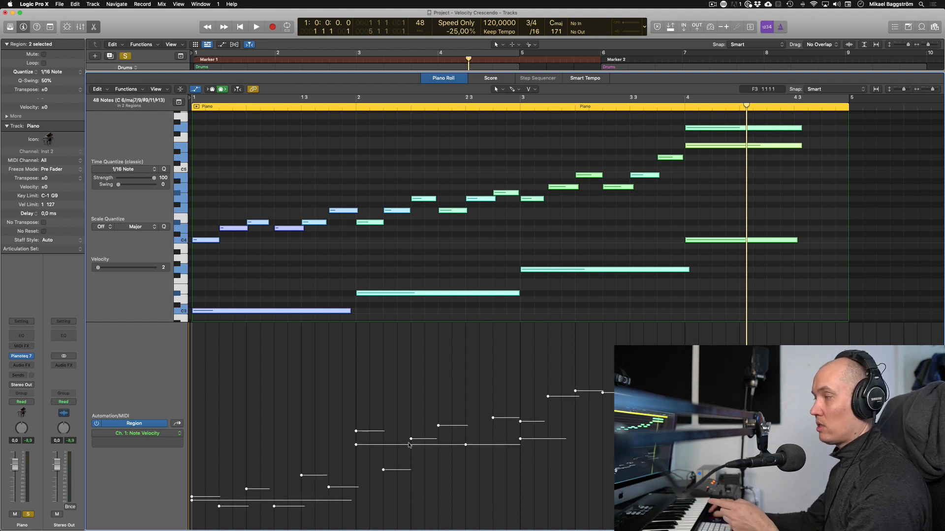
left_click_drag(409, 443, 408, 434)
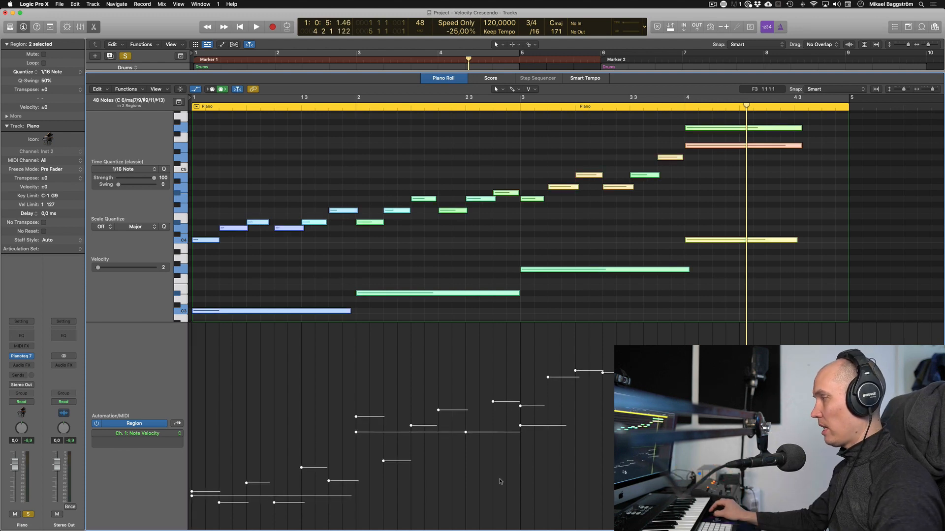
key("alt+period")
key("alt+comma")
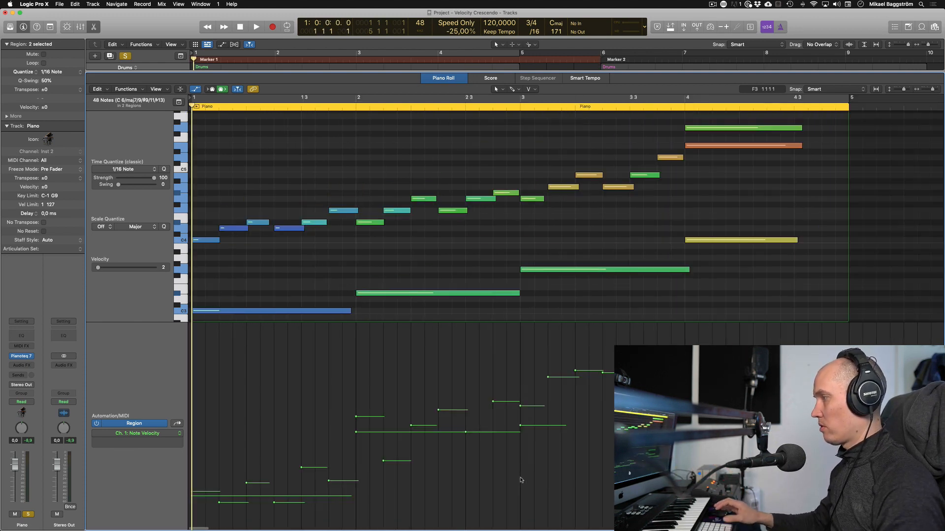
key("space")
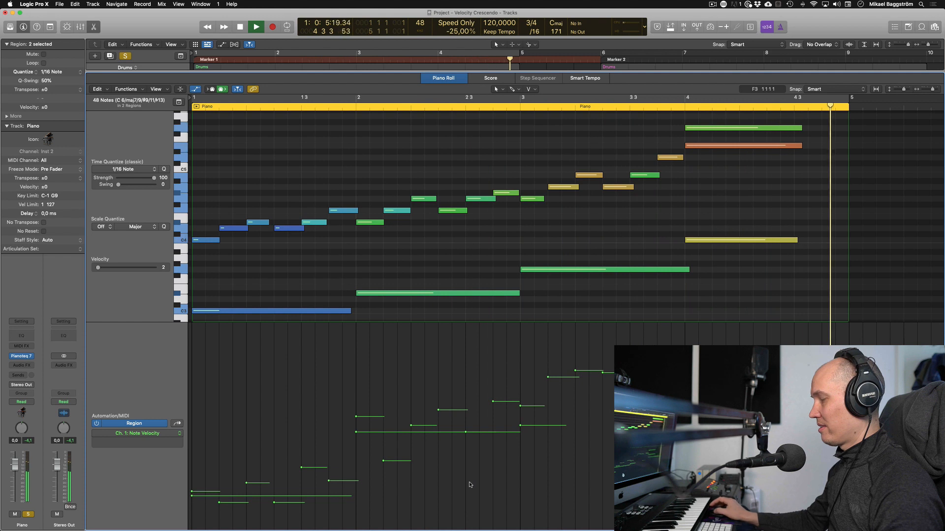
key("space")
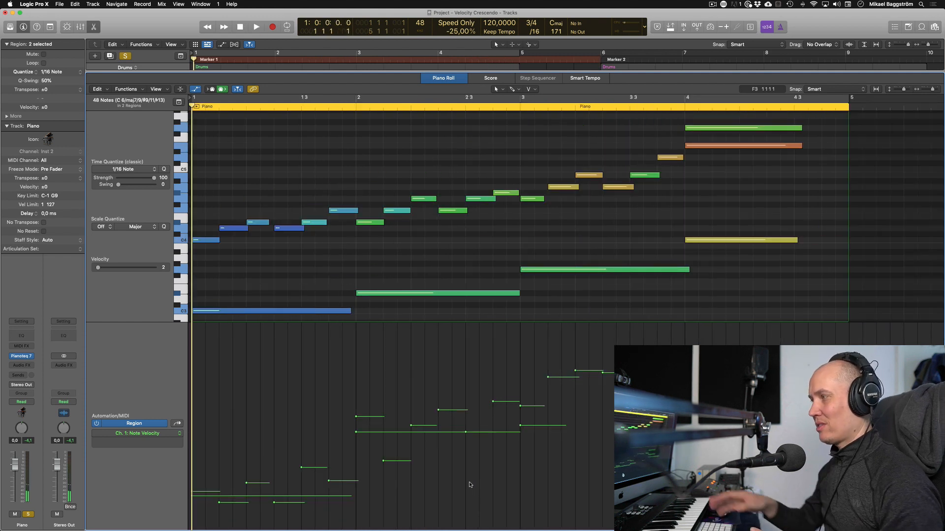